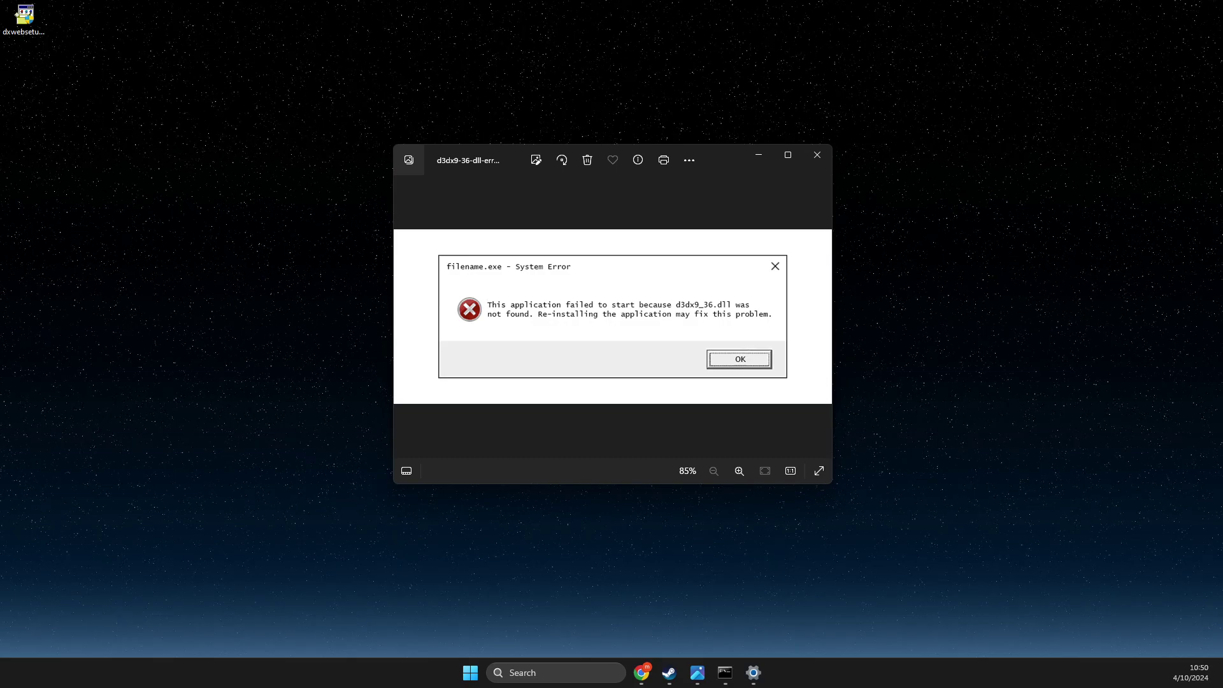
- Put away the Photos window showing the d3dx9_36.dll system error screenshot
click(758, 155)
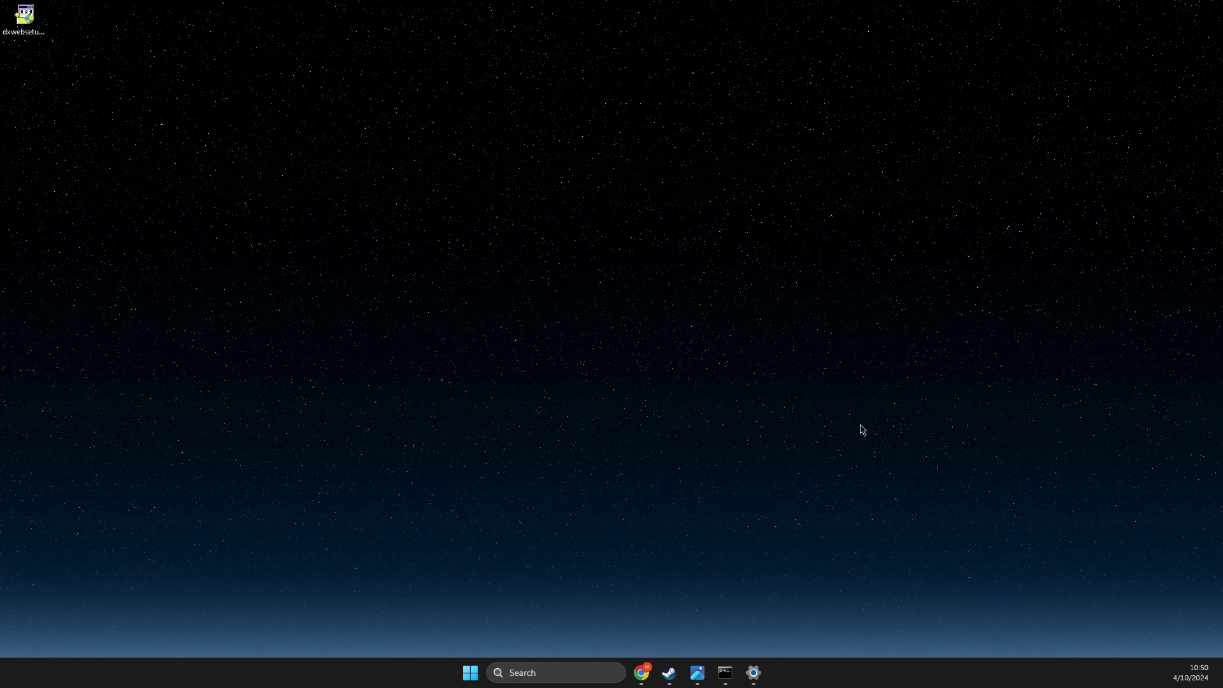
- Download the DirectX End-User Runtime Web Installer from the Microsoft page in Chrome
click(642, 672)
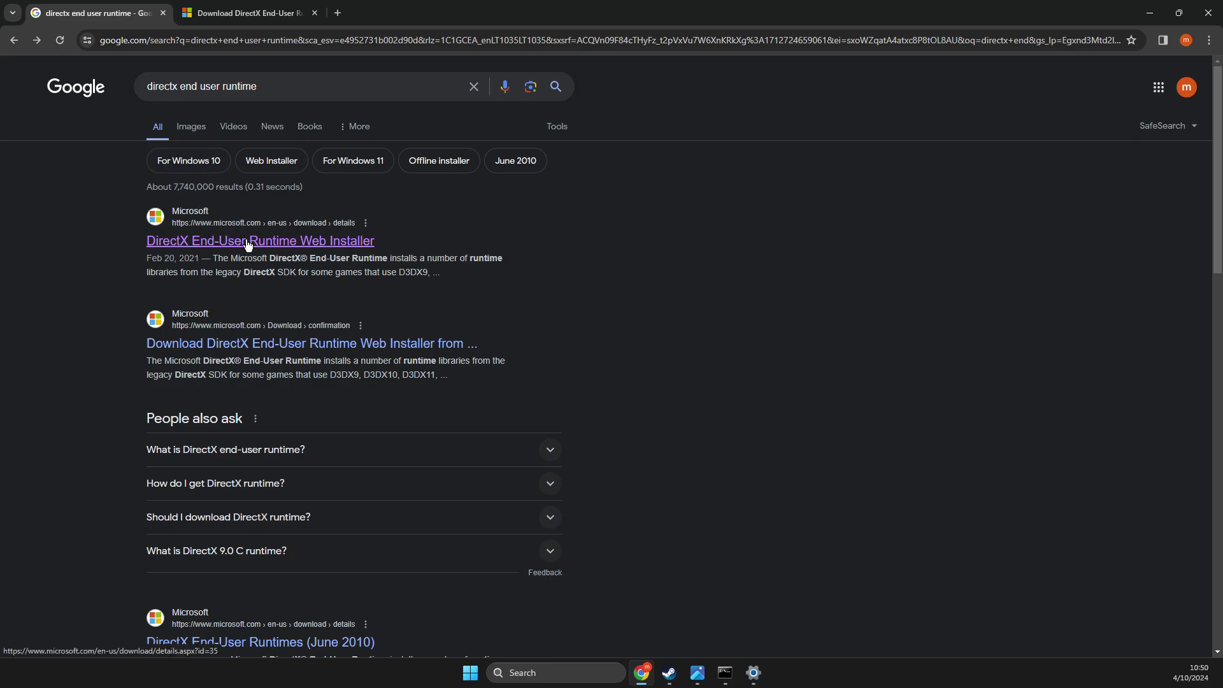
key(ctrl+Tab)
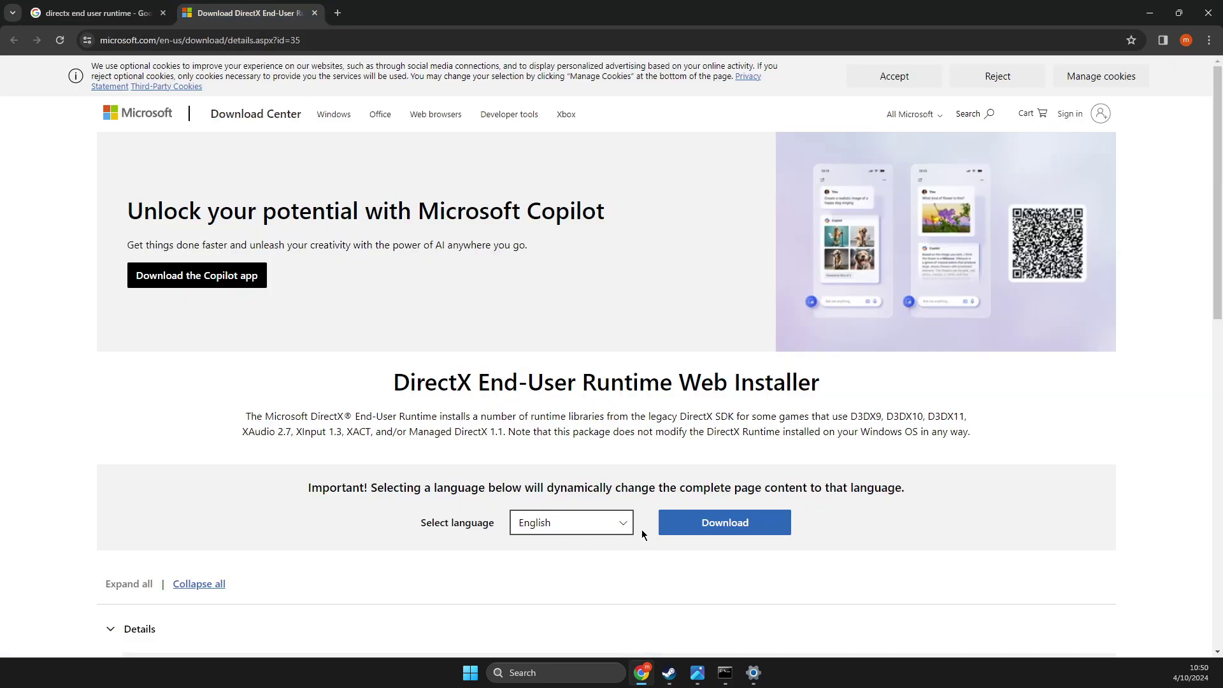
click(701, 527)
click(1149, 12)
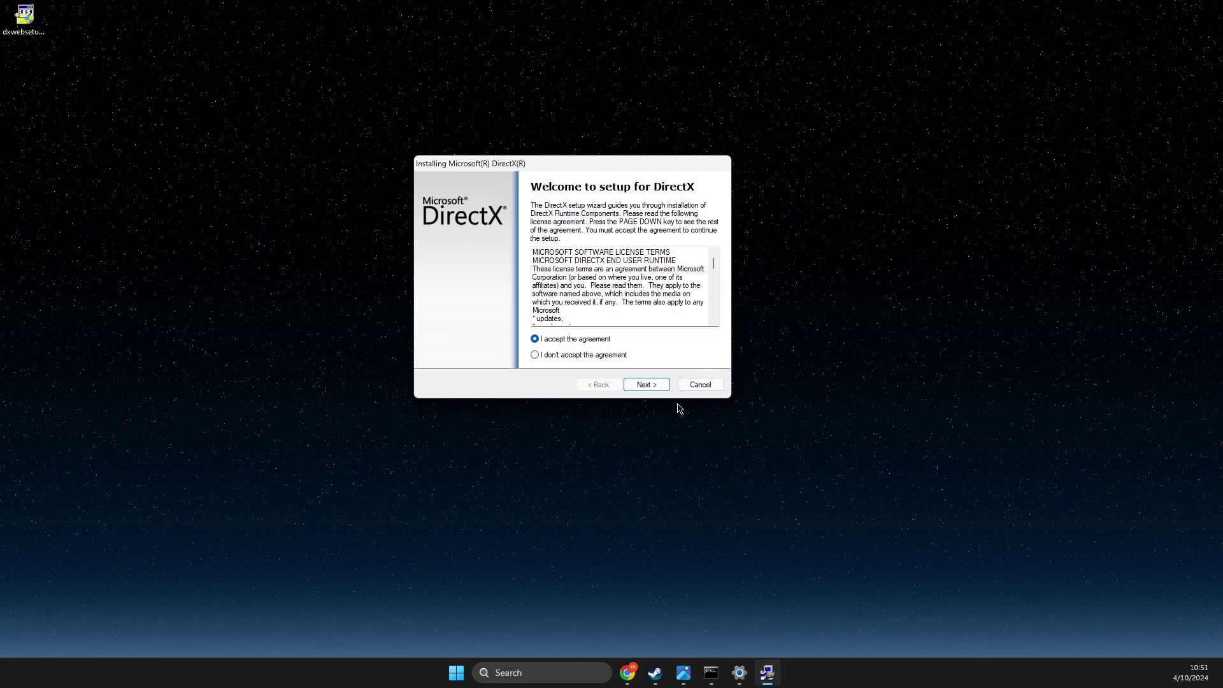
- Run DirectX Setup without the Bing Bar and finish once it reports nothing to install
click(645, 384)
click(526, 295)
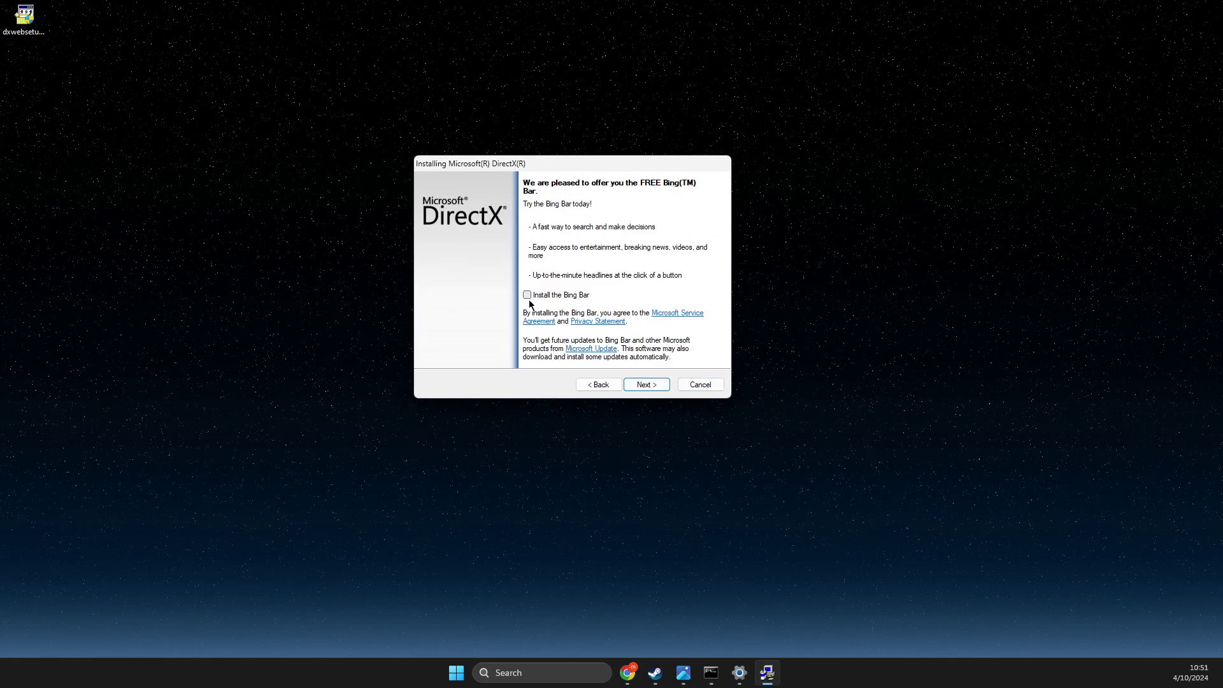
click(647, 385)
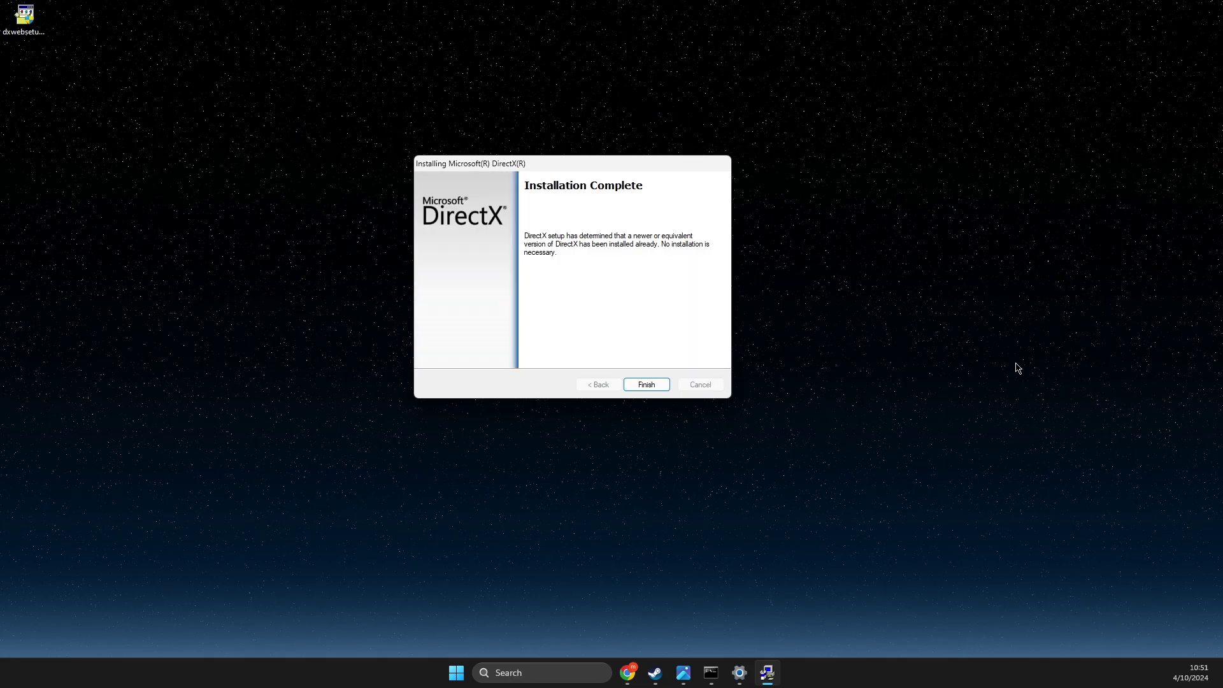
click(646, 385)
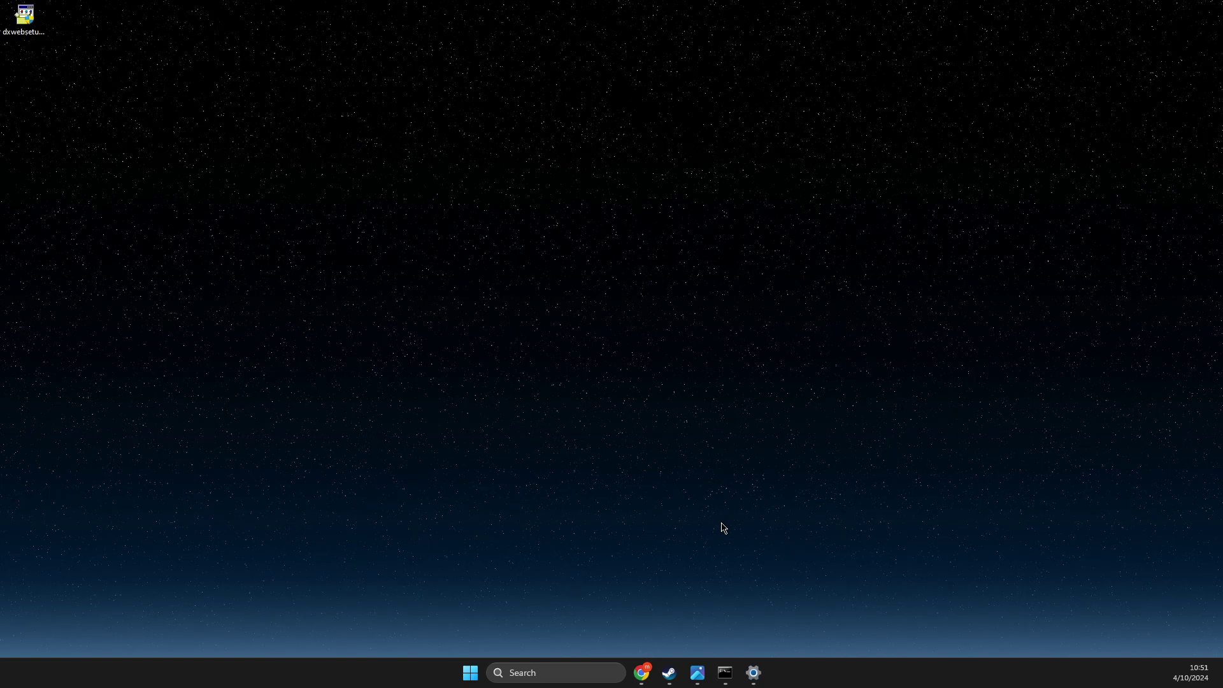
- Open the Installed Files page of the Among Us properties in the Steam library
click(670, 673)
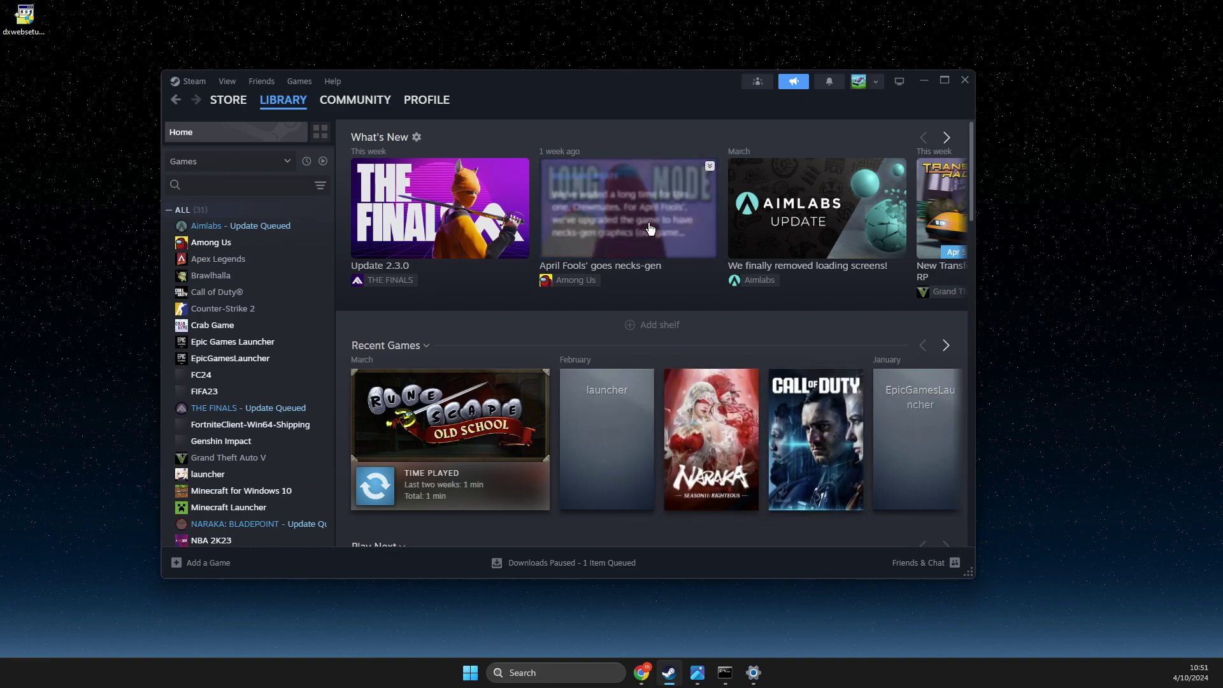
right_click(239, 248)
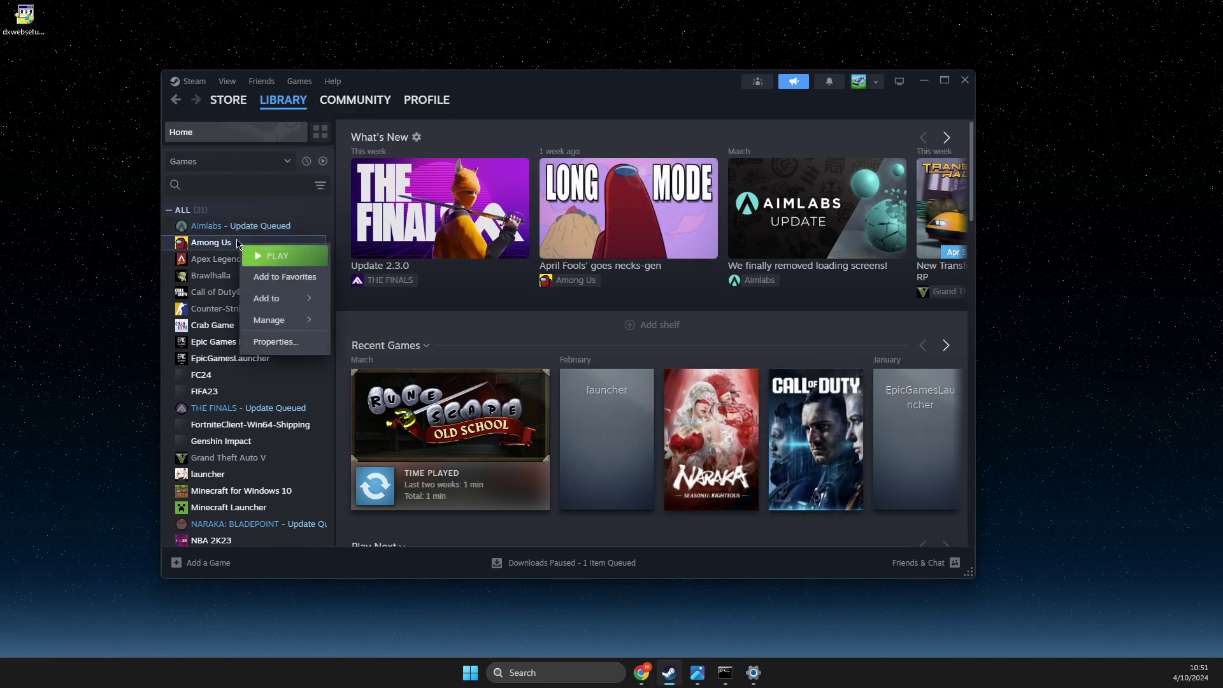
click(274, 338)
click(366, 248)
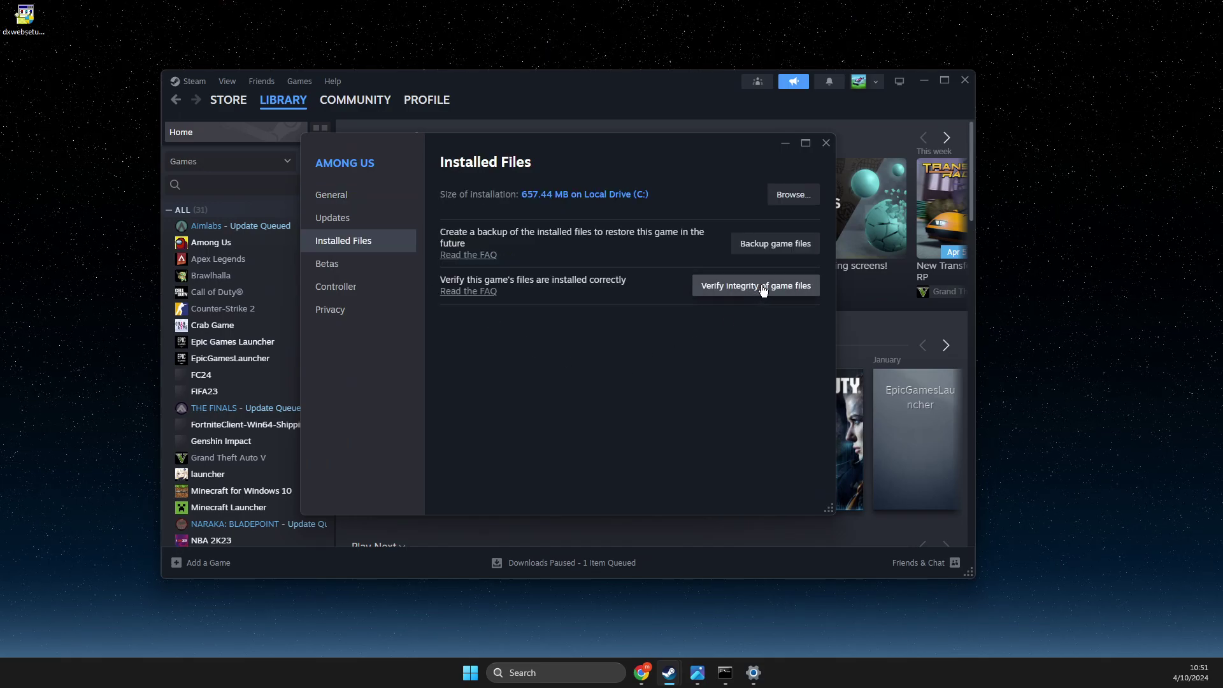
- Open the Among Us install folder containing Among Us.exe
click(785, 197)
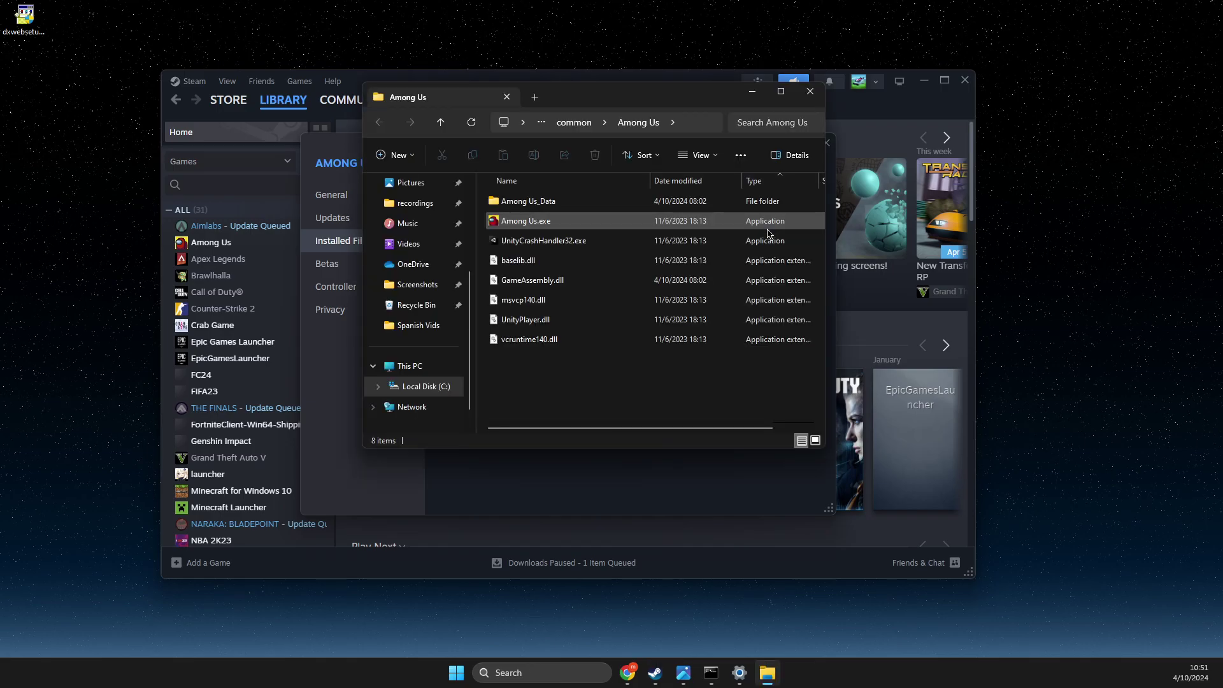
click(542, 673)
text(among Us)
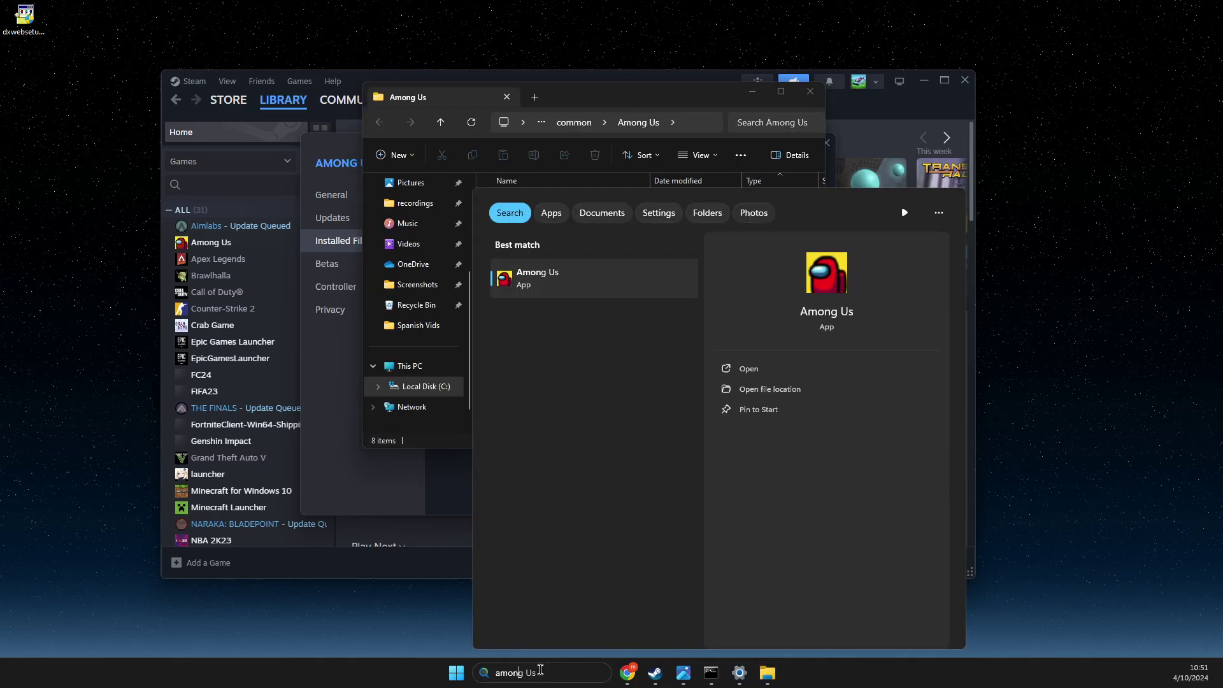
right_click(508, 286)
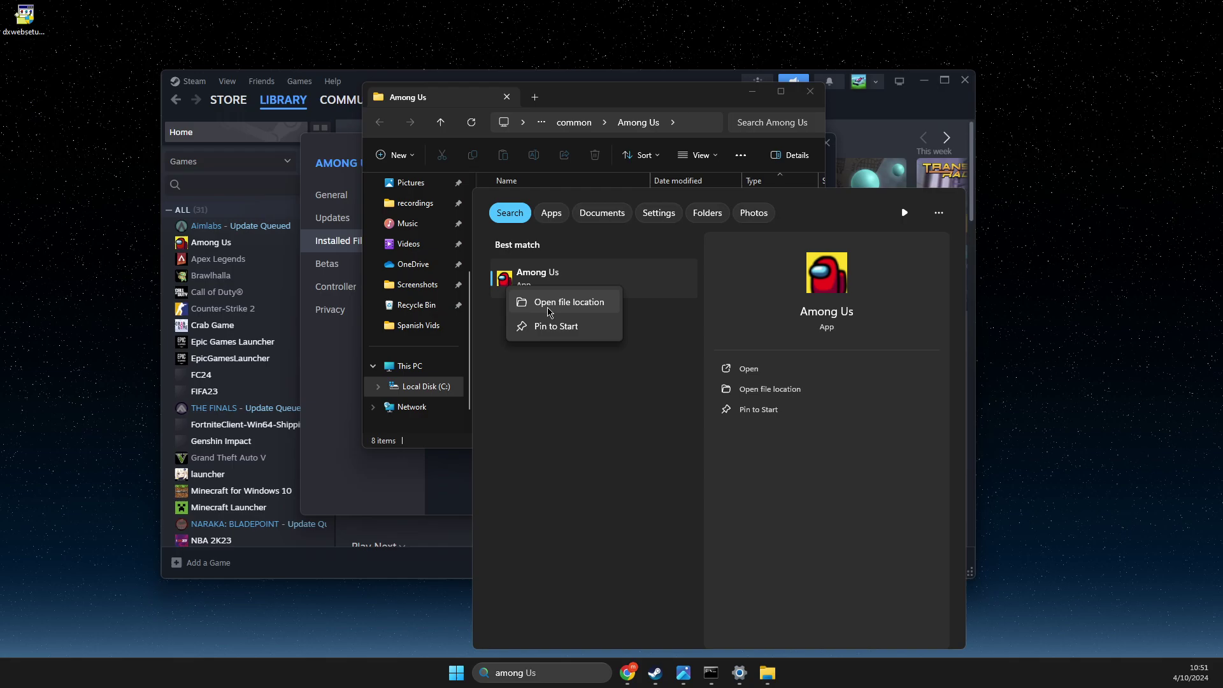
click(992, 215)
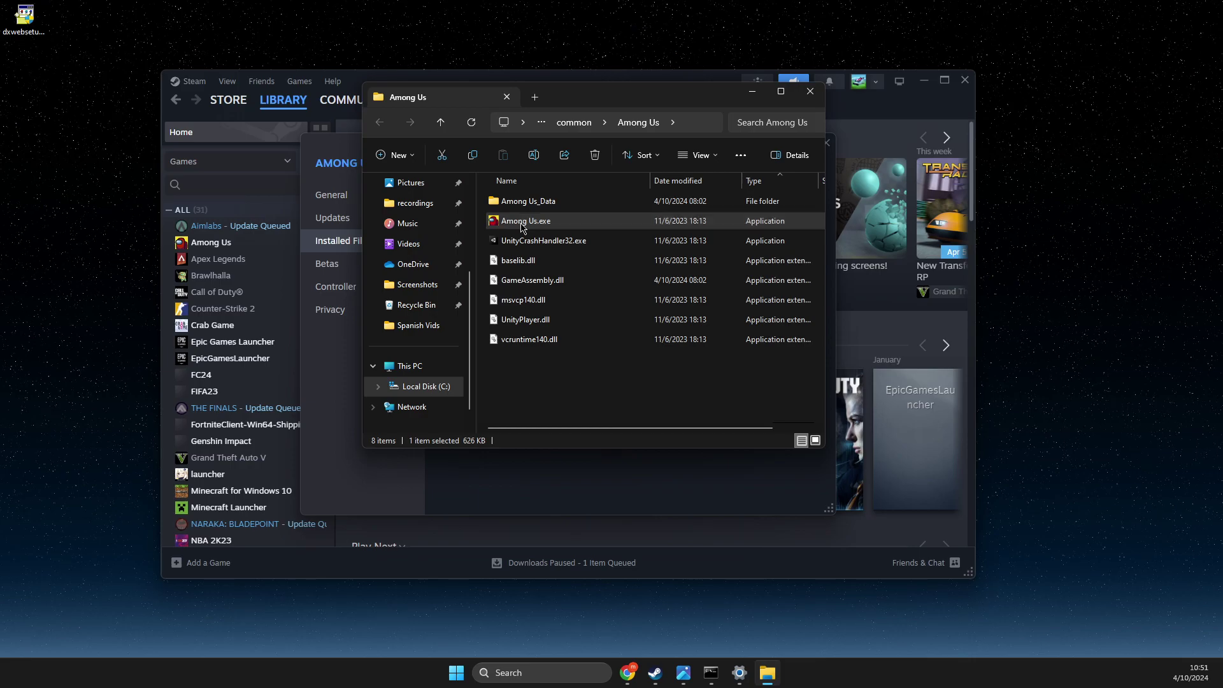
- Disable fullscreen optimizations for Among Us.exe, save, and close the folder
right_click(524, 224)
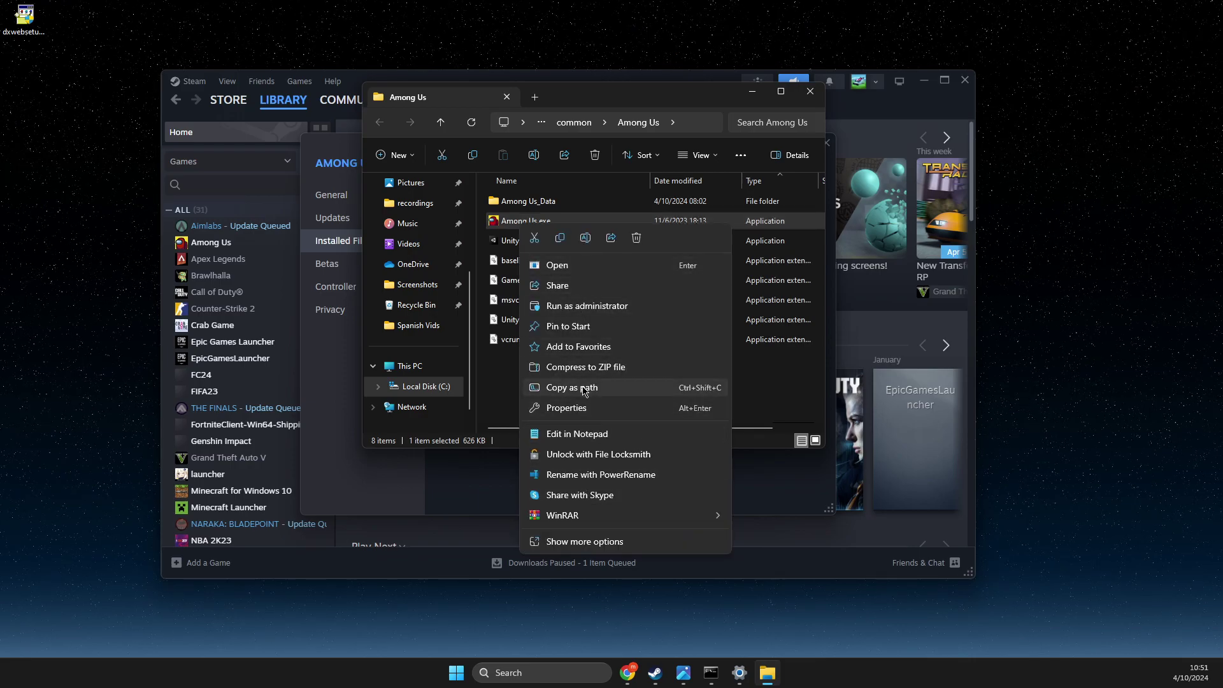
click(573, 408)
click(578, 255)
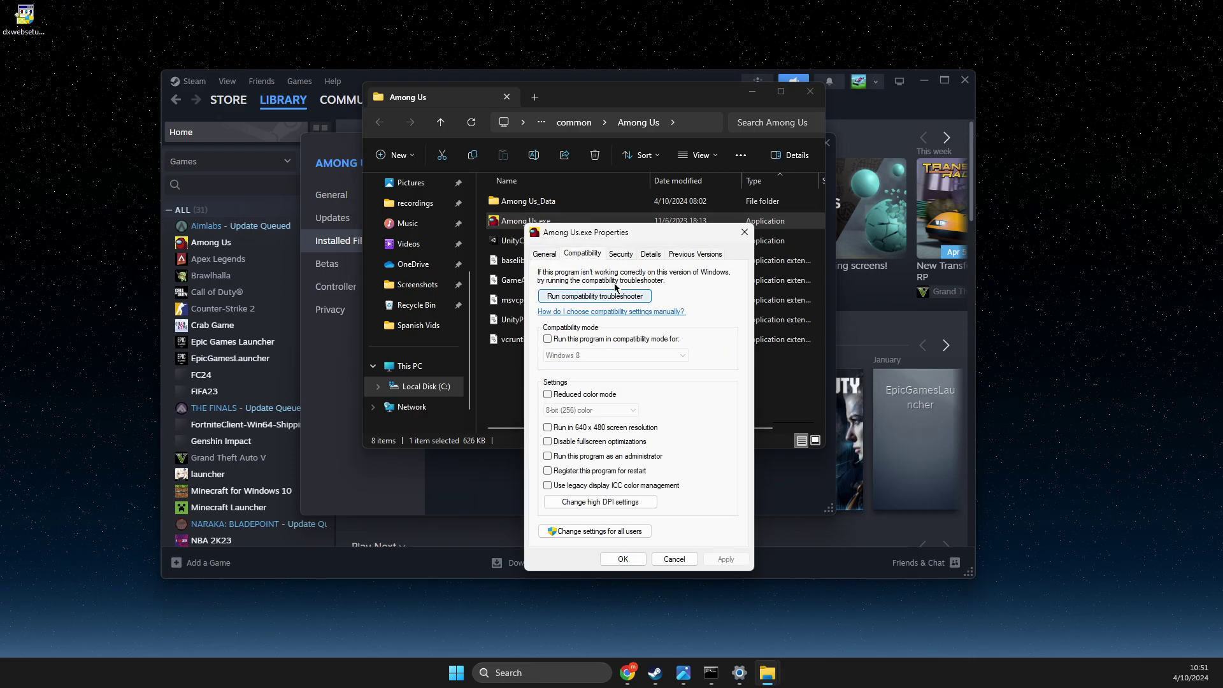
click(547, 339)
click(548, 441)
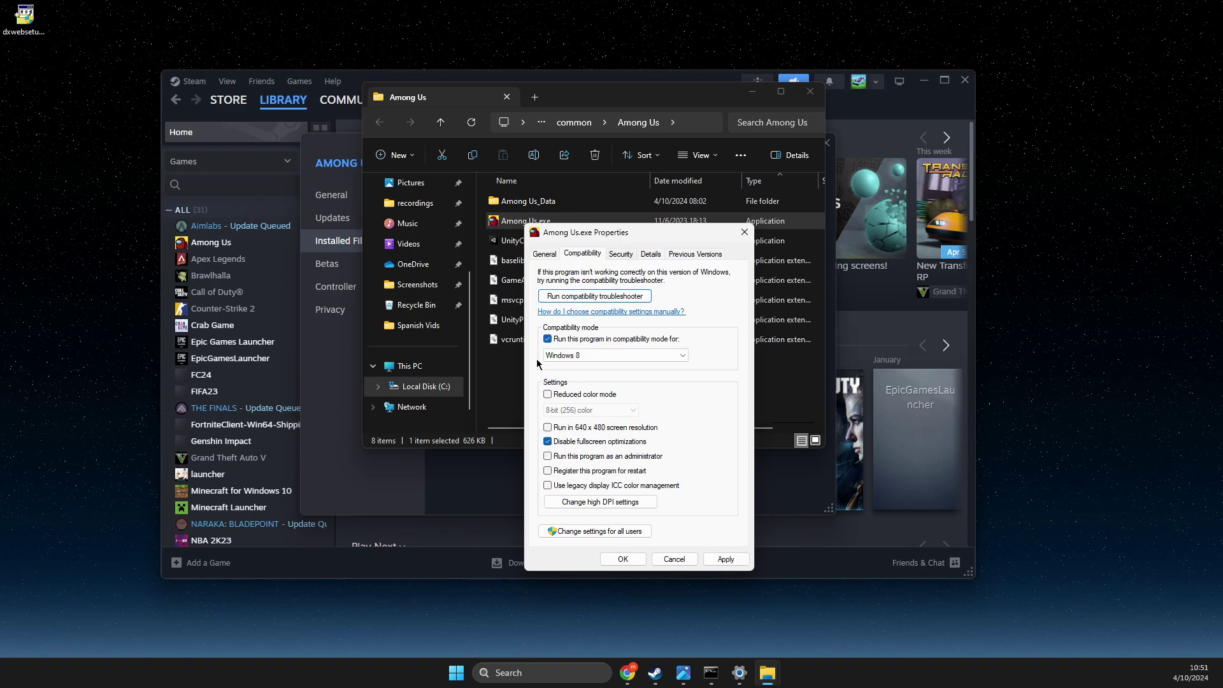
click(548, 341)
click(630, 560)
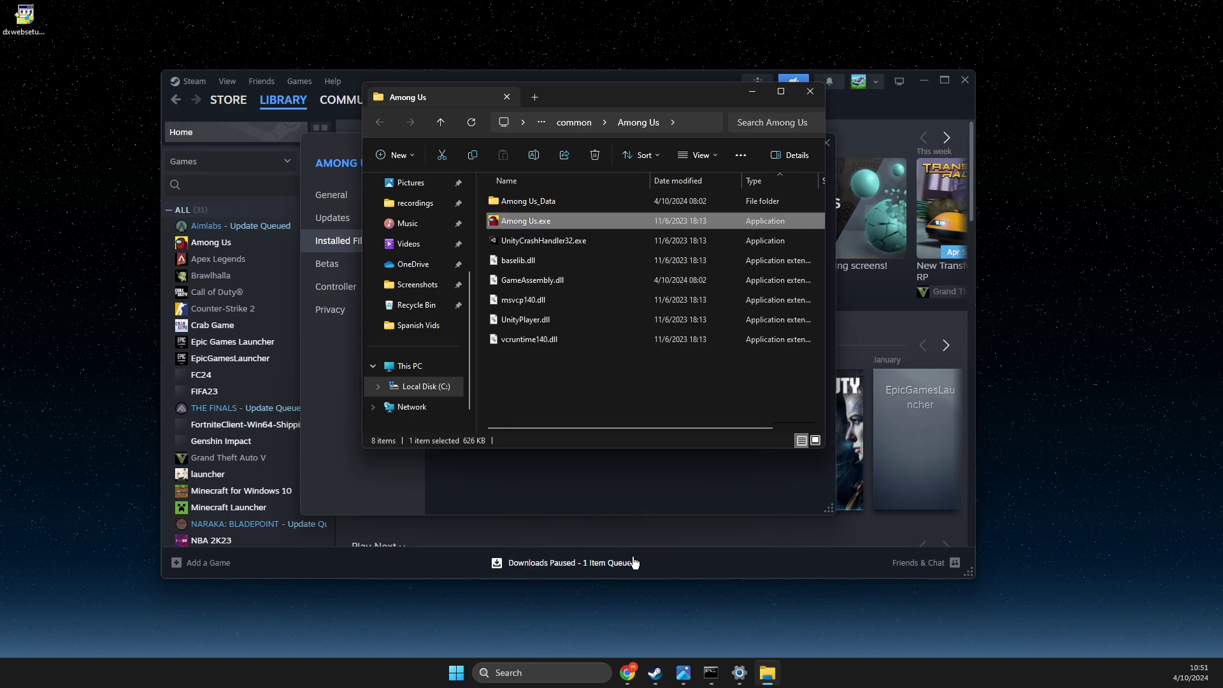
click(811, 91)
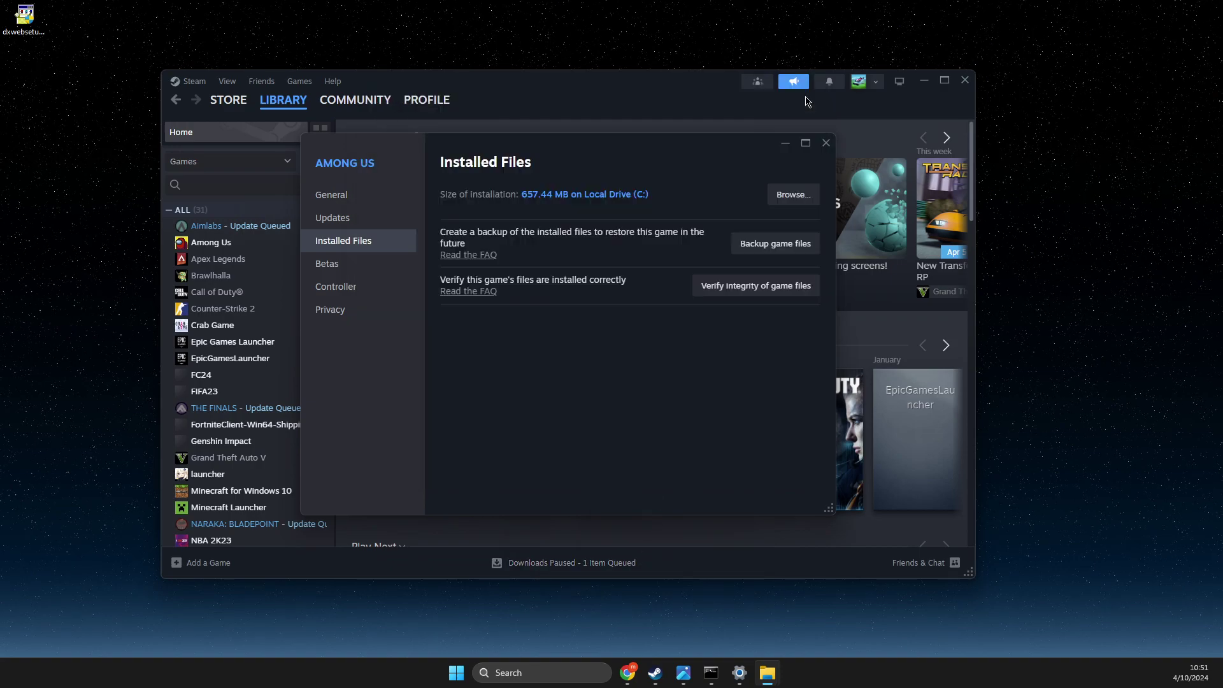
- Hide Steam, review Apex Legends' options in Installed apps sorted by size, then close Settings
click(826, 143)
click(923, 81)
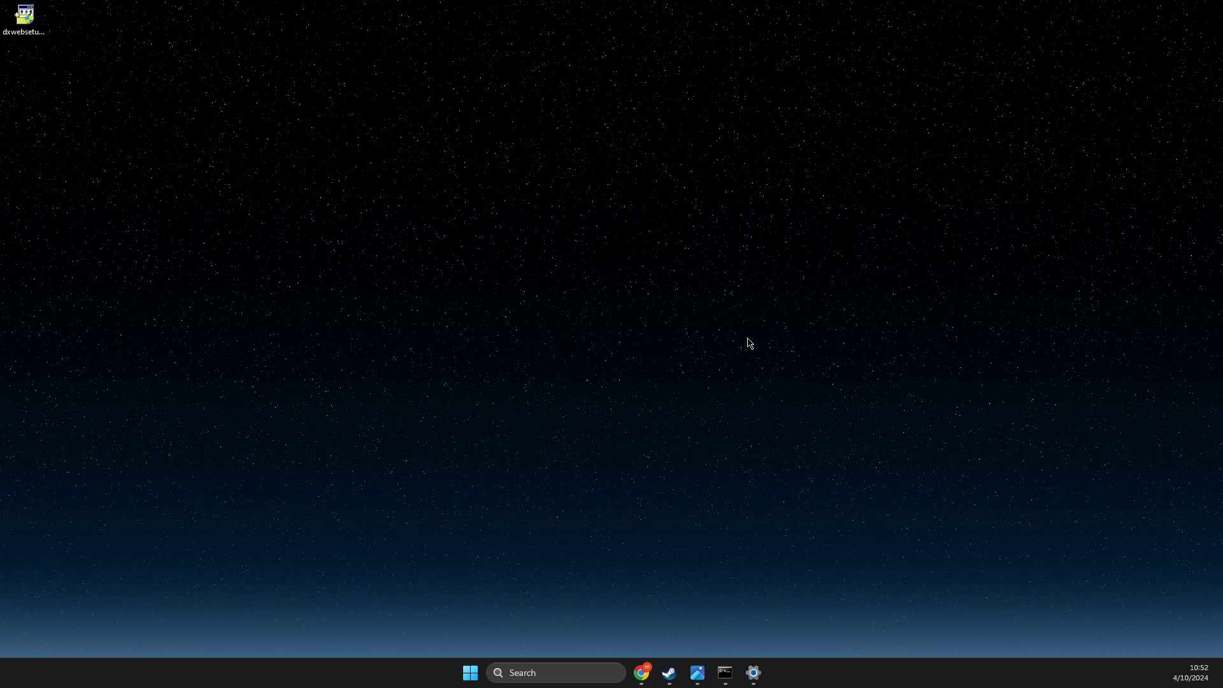
click(564, 674)
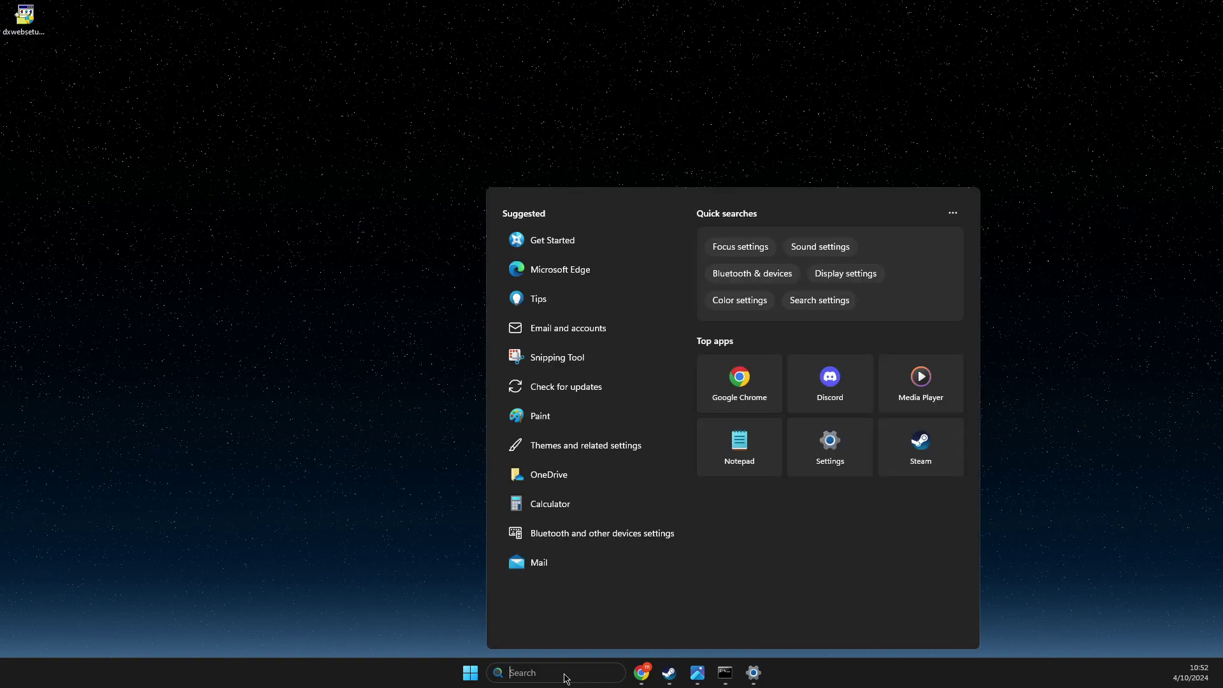
text(installed apps)
key(Return)
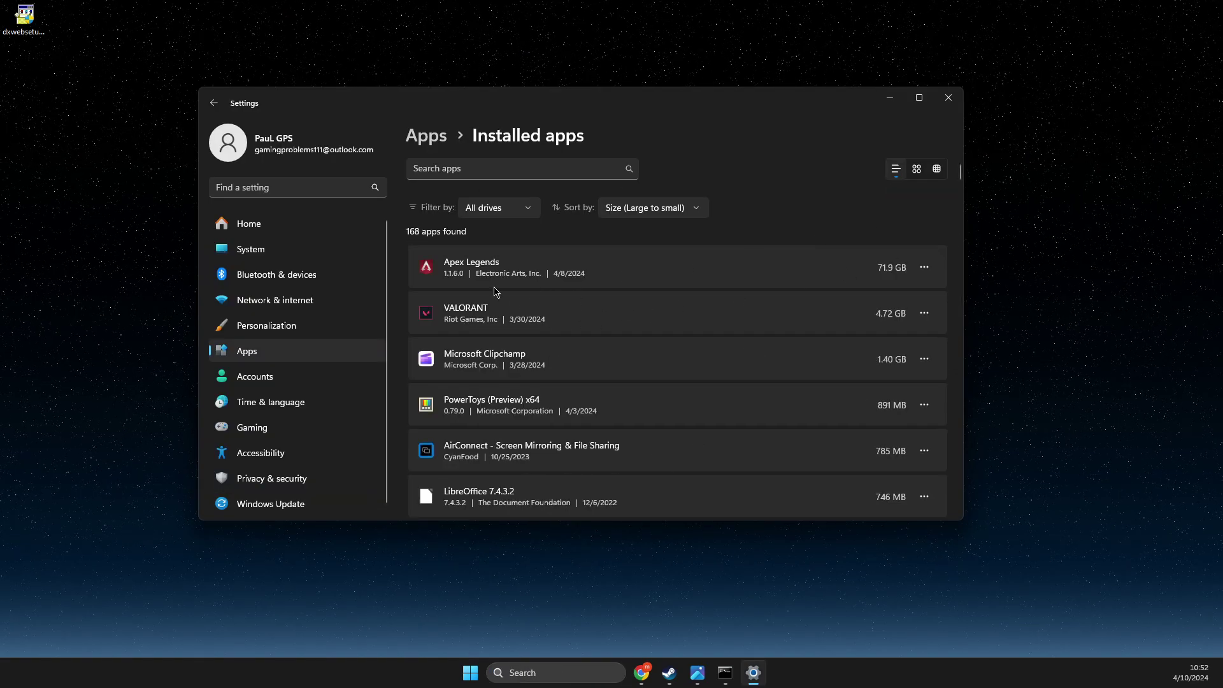
click(928, 273)
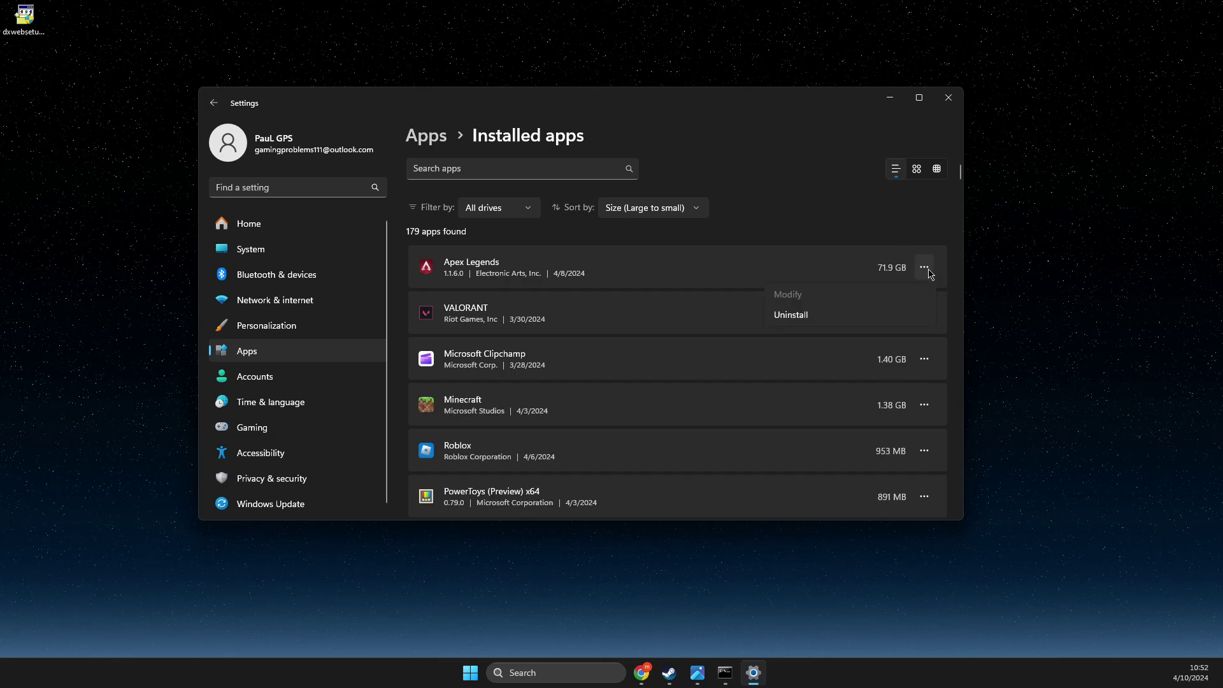
click(949, 99)
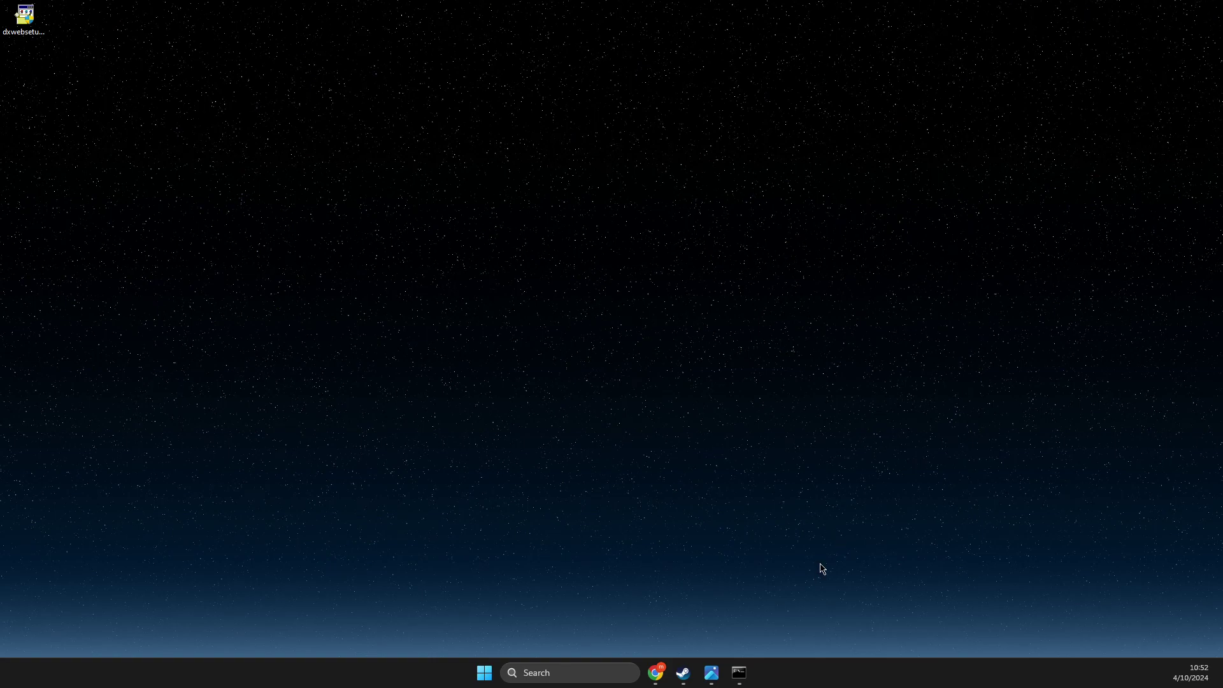
- Close the old cmd window, run sfc /scannow in an administrator Command Prompt, then close it
right_click(739, 673)
click(748, 637)
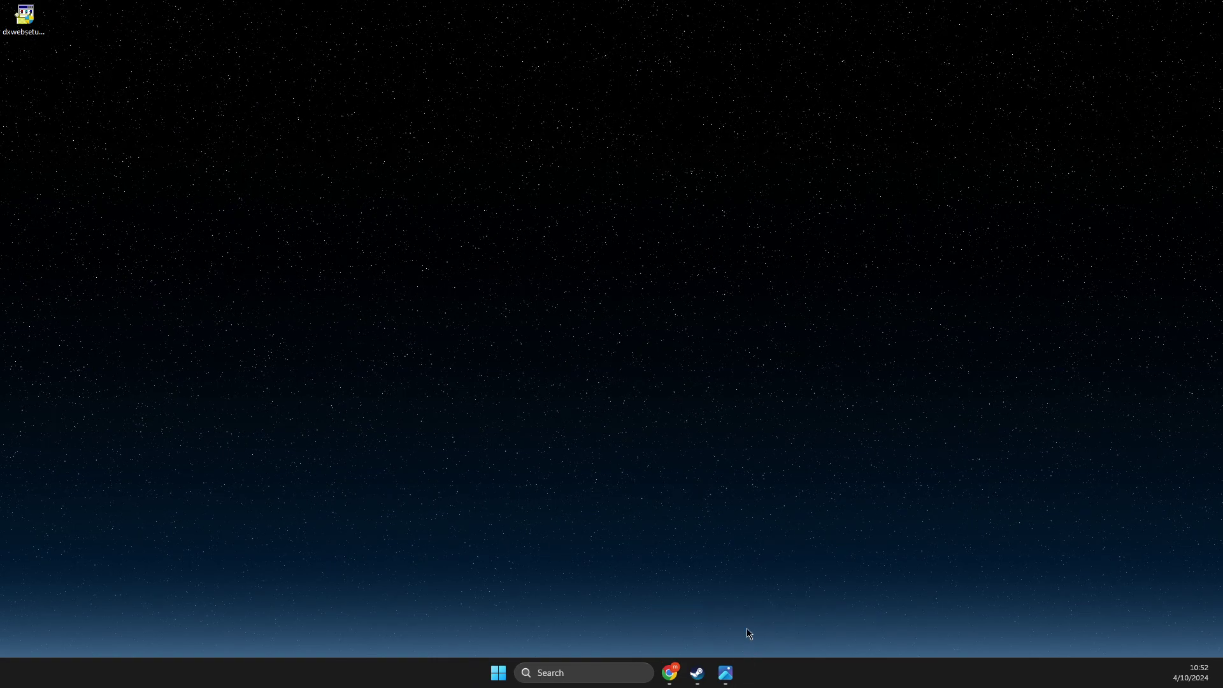
click(591, 672)
text(cmd)
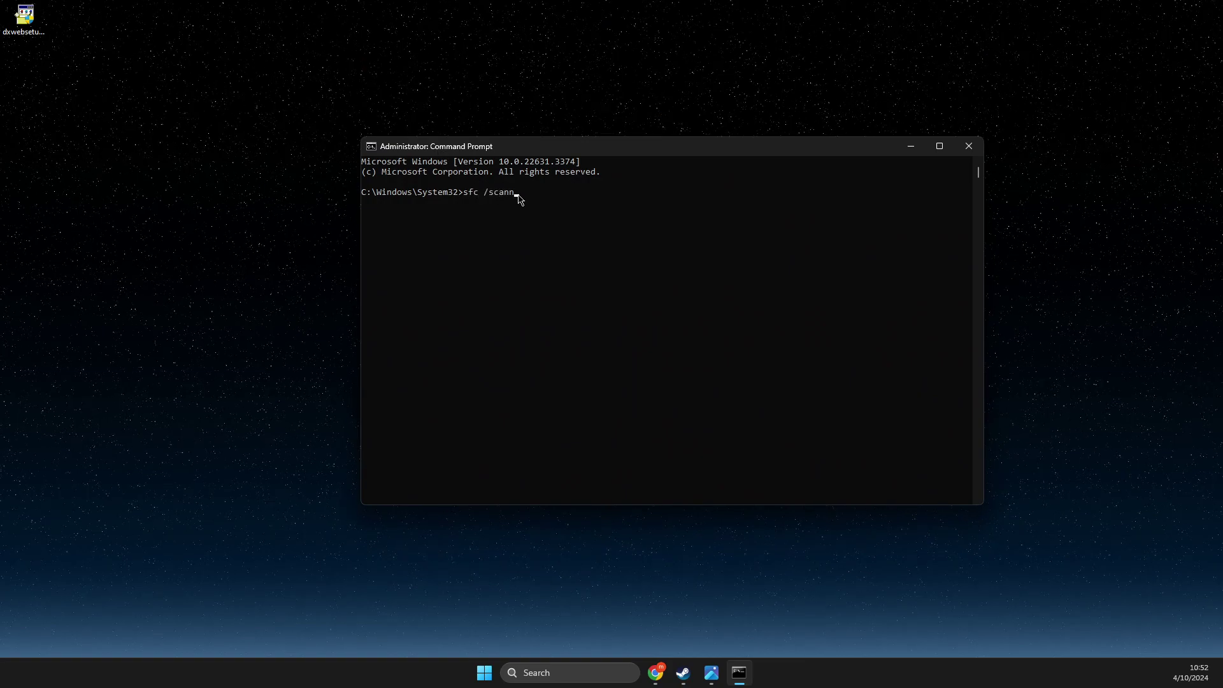
key(Return)
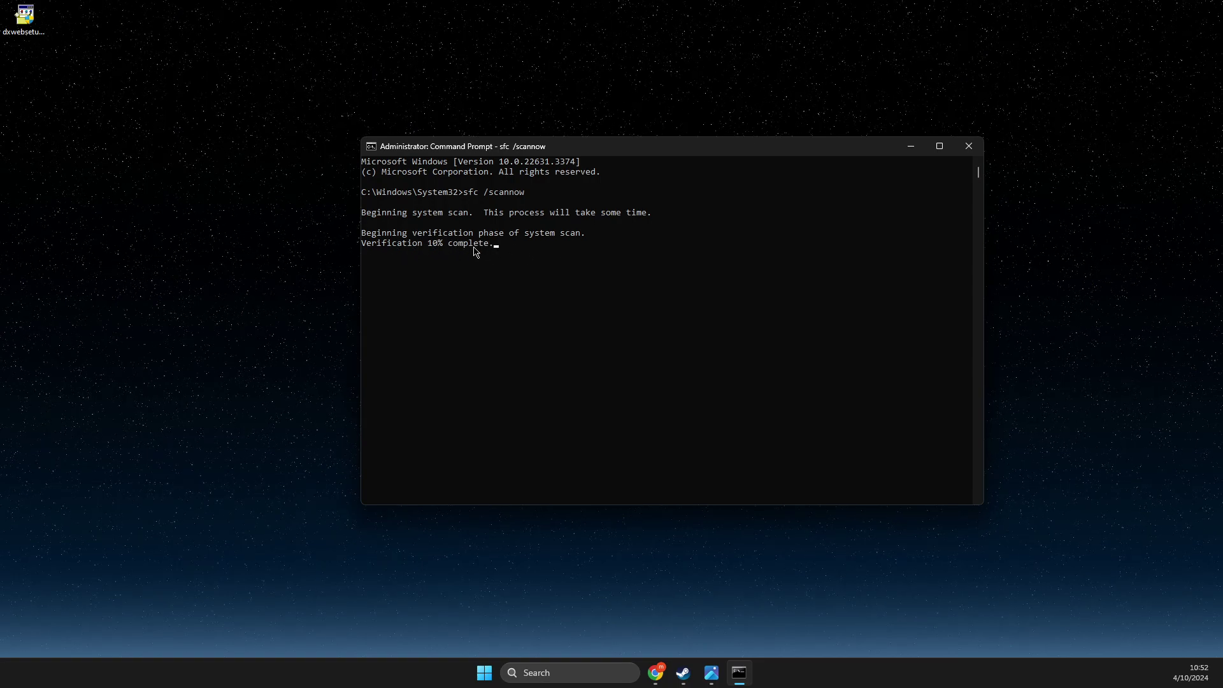
click(970, 148)
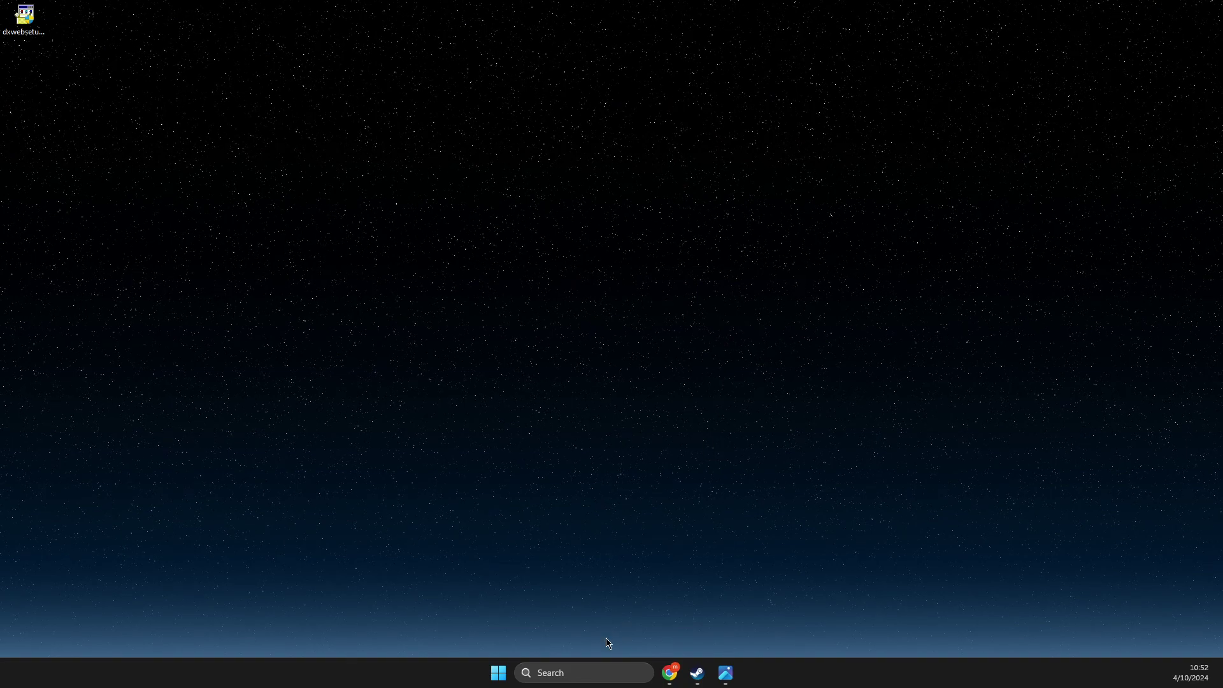
- Review the three available updates, including KB5036893, on Settings' Windows Update page, then close it
click(555, 673)
text(settings)
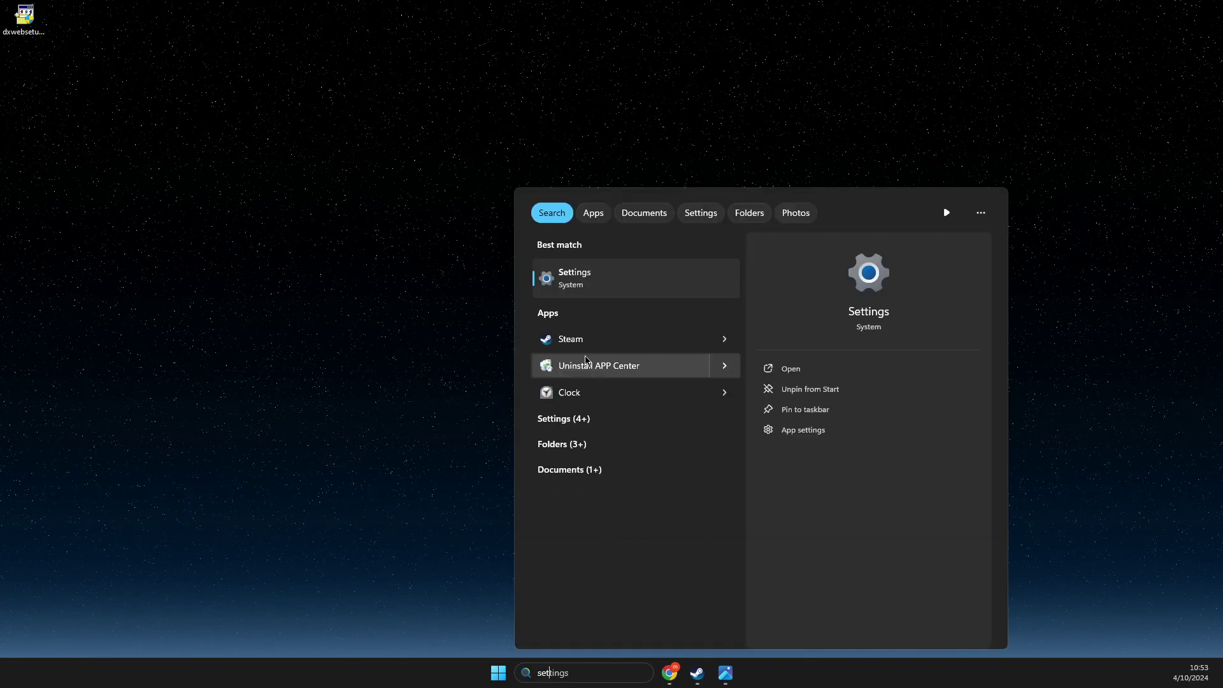
key(Return)
click(265, 503)
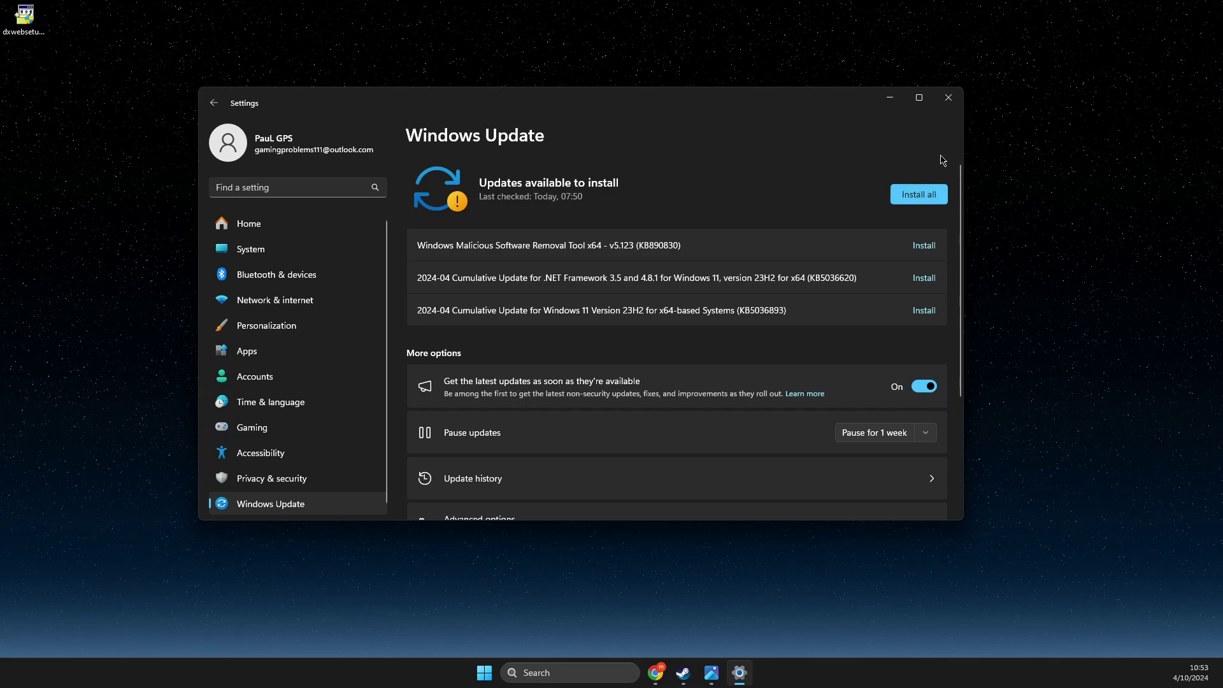
click(947, 99)
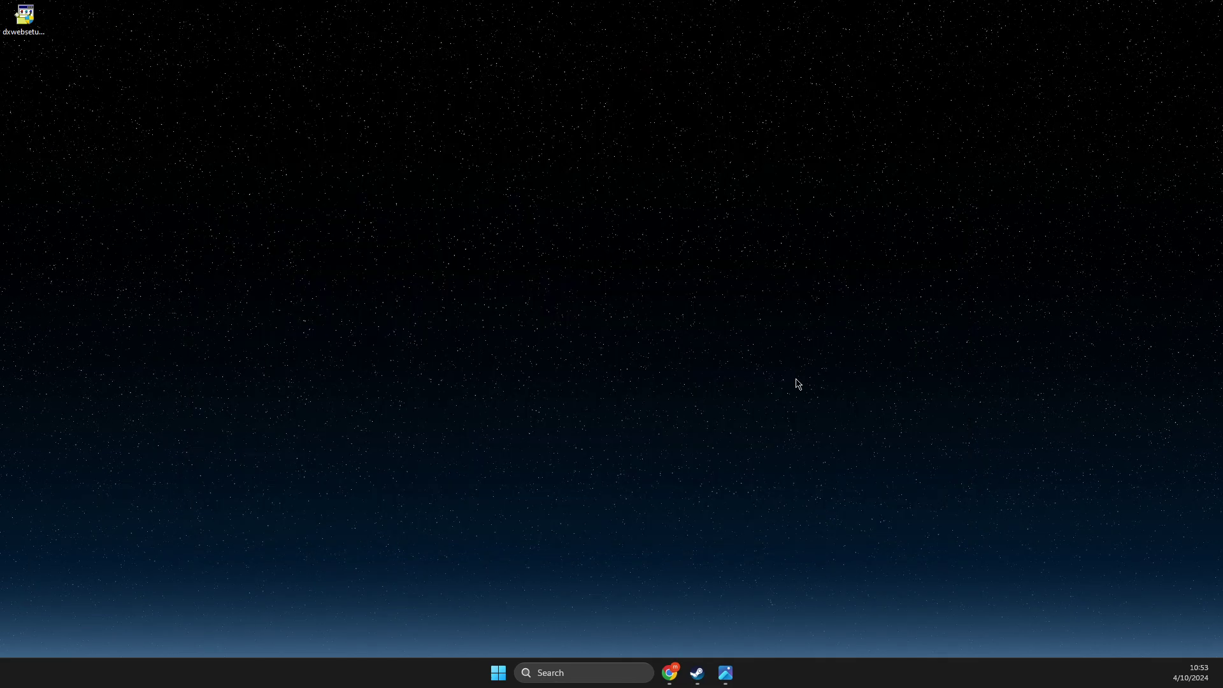
- Check for driver updates in GeForce Experience, confirming Studio Driver 551.86 is current
click(570, 674)
text(geforce experience)
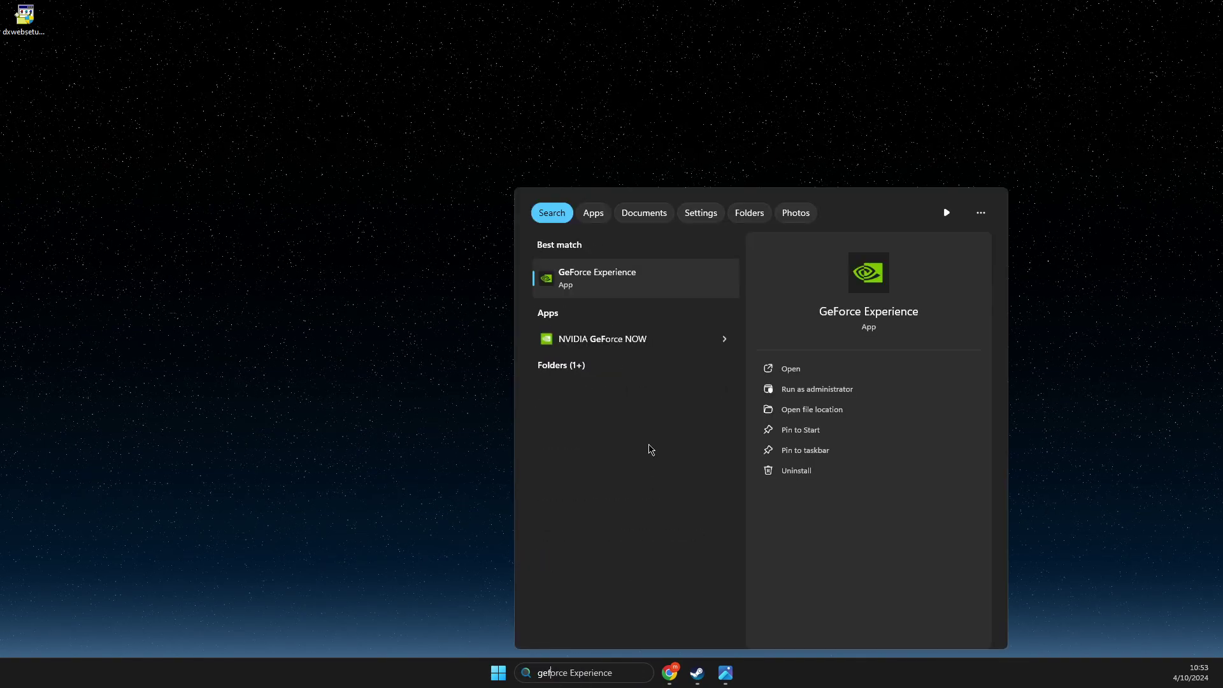
click(606, 293)
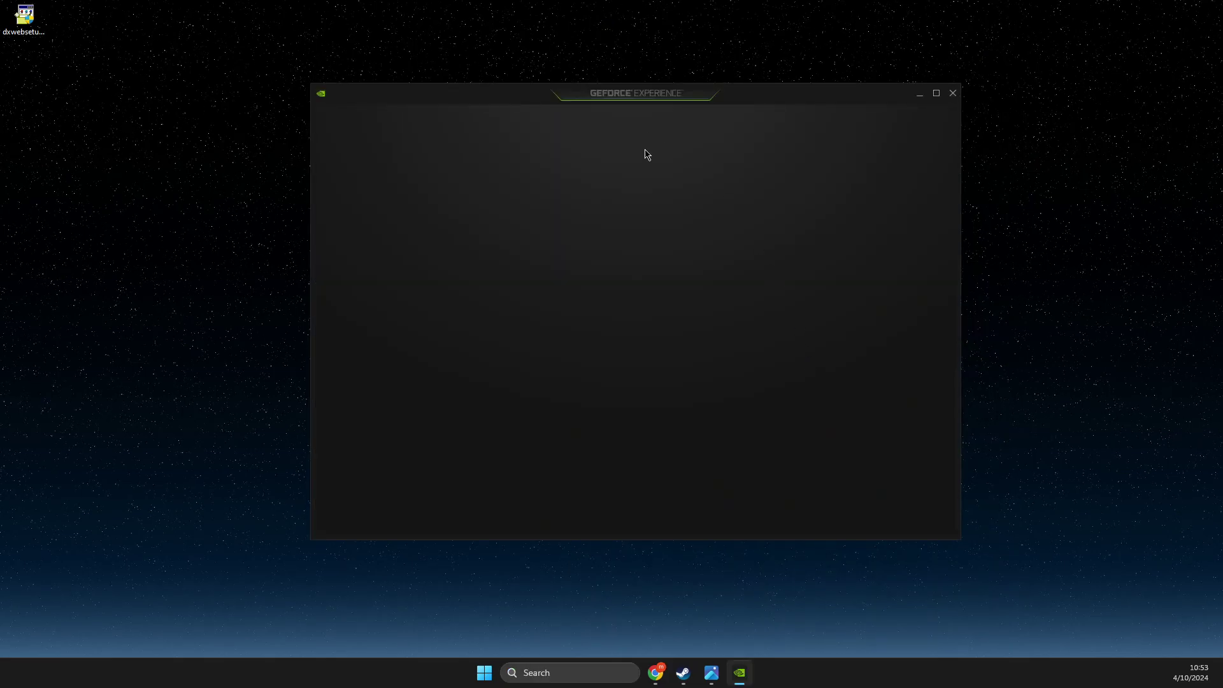
click(430, 119)
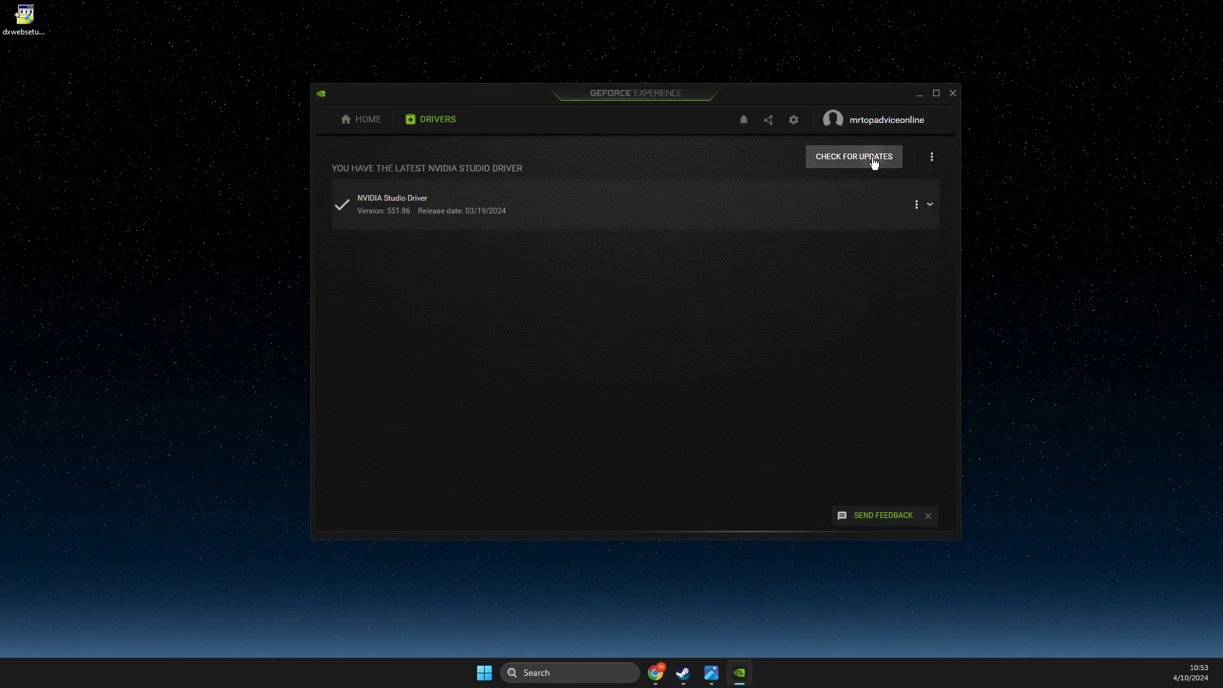
click(873, 159)
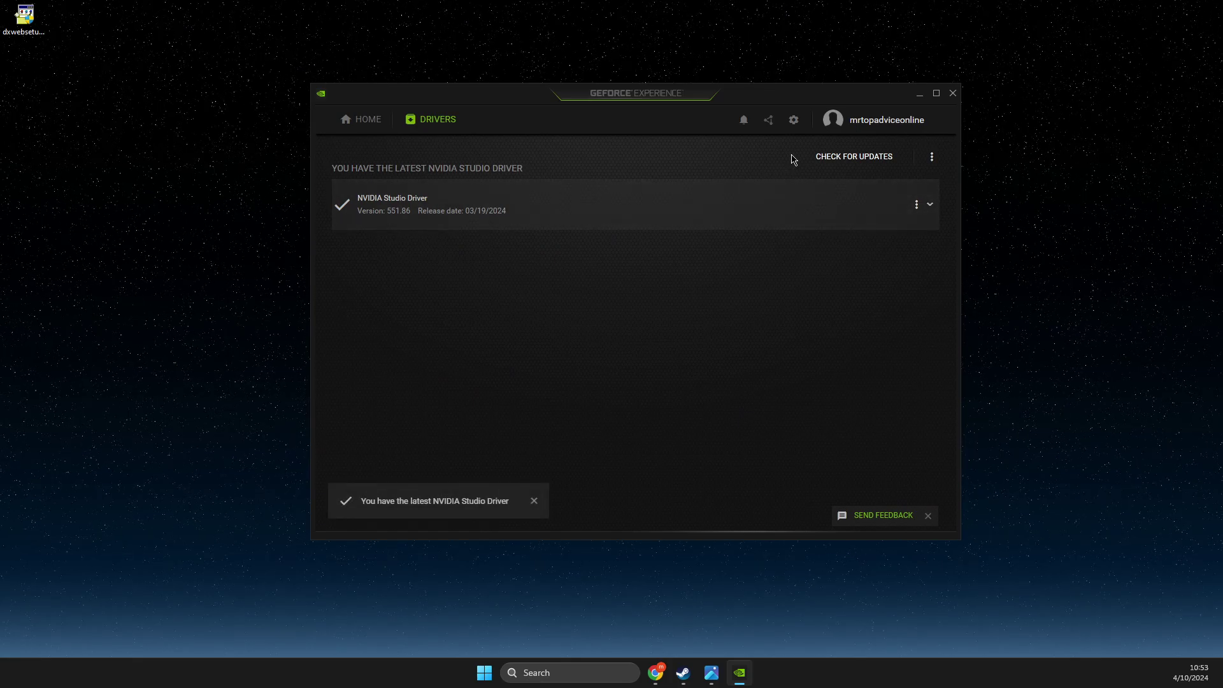
- Close GeForce Experience and expand Display adapters in Device Manager
click(953, 93)
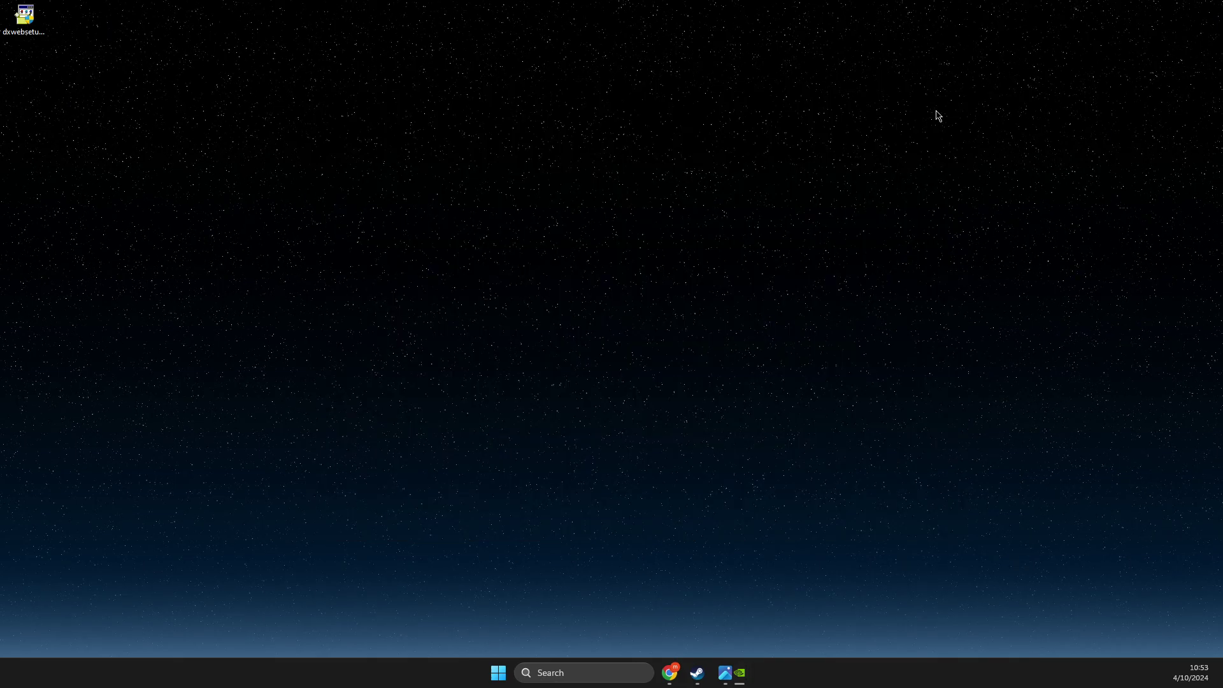
click(549, 672)
text(device manager)
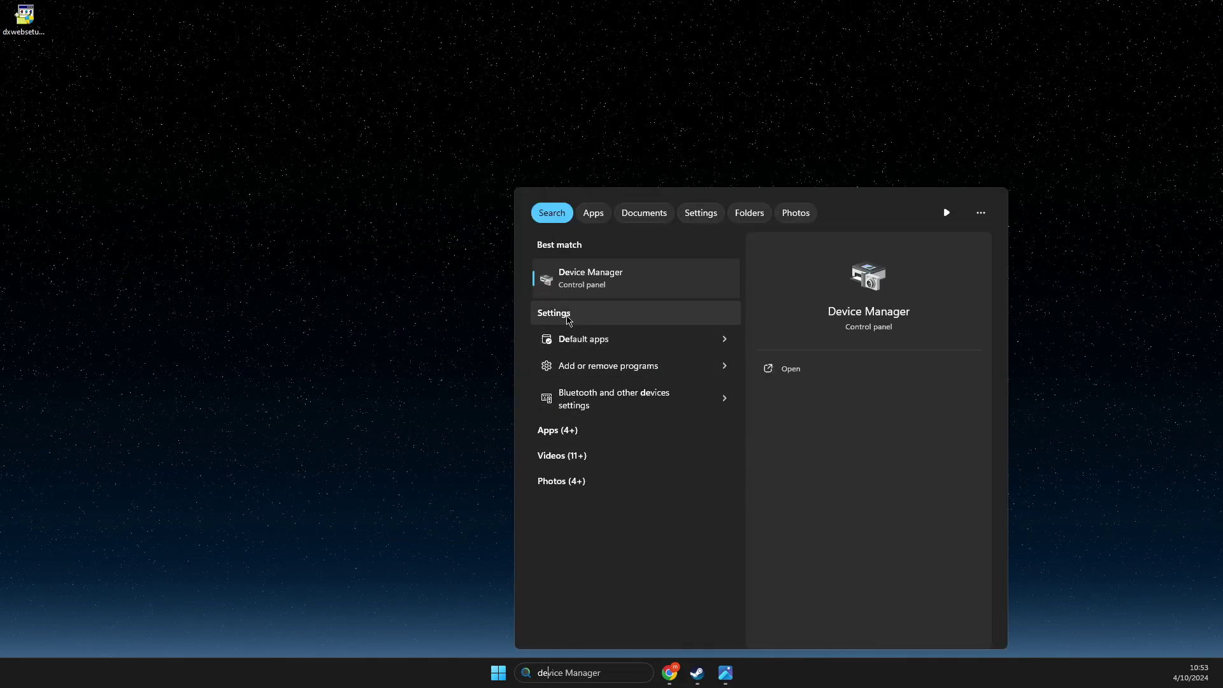
click(666, 609)
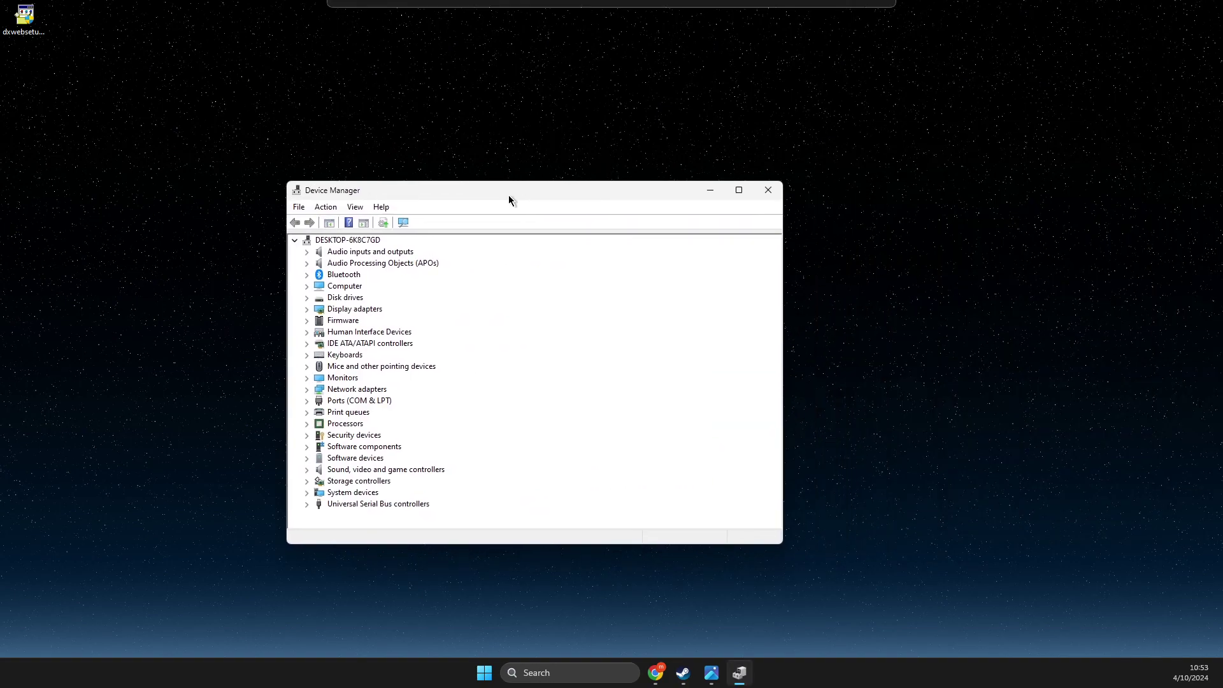
double_click(365, 304)
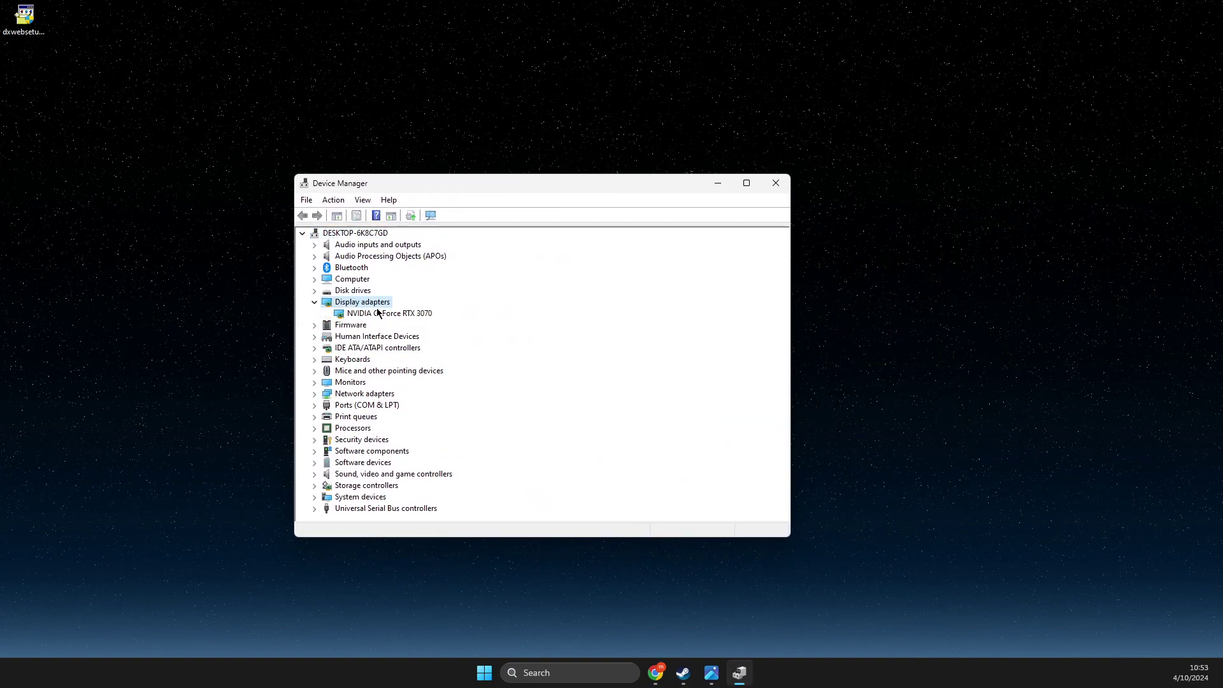
- Search automatically for an NVIDIA GeForce RTX 3070 driver update, then close Device Manager
right_click(384, 313)
click(429, 321)
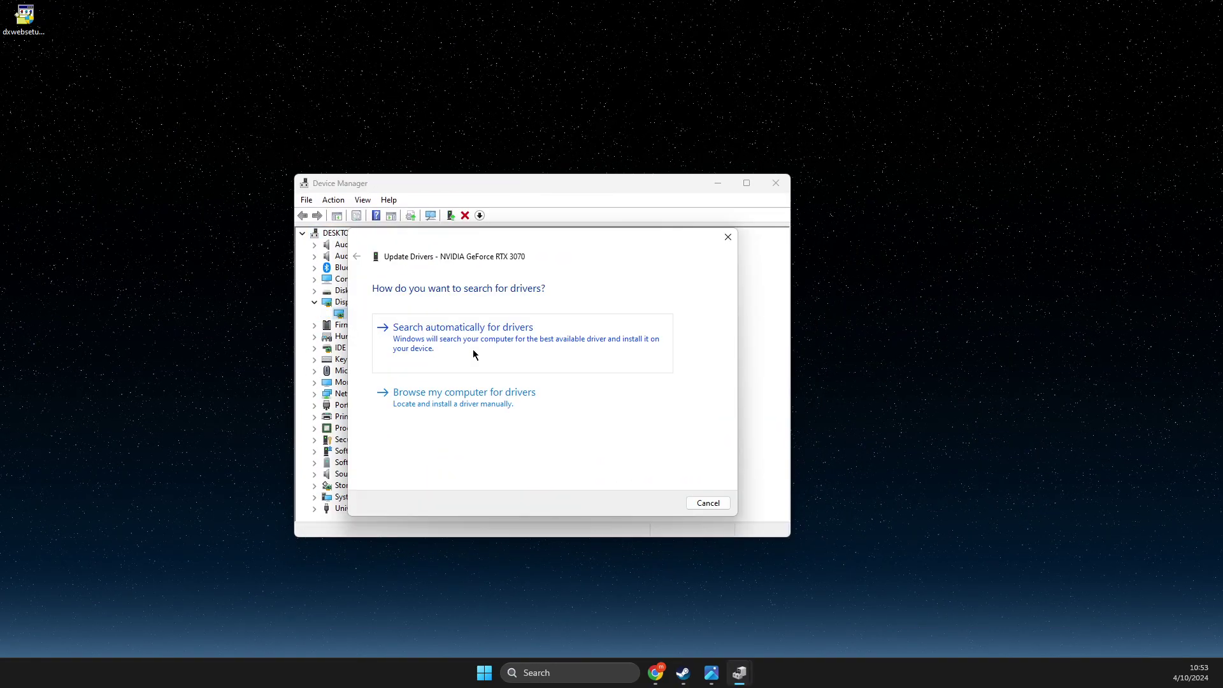
click(470, 336)
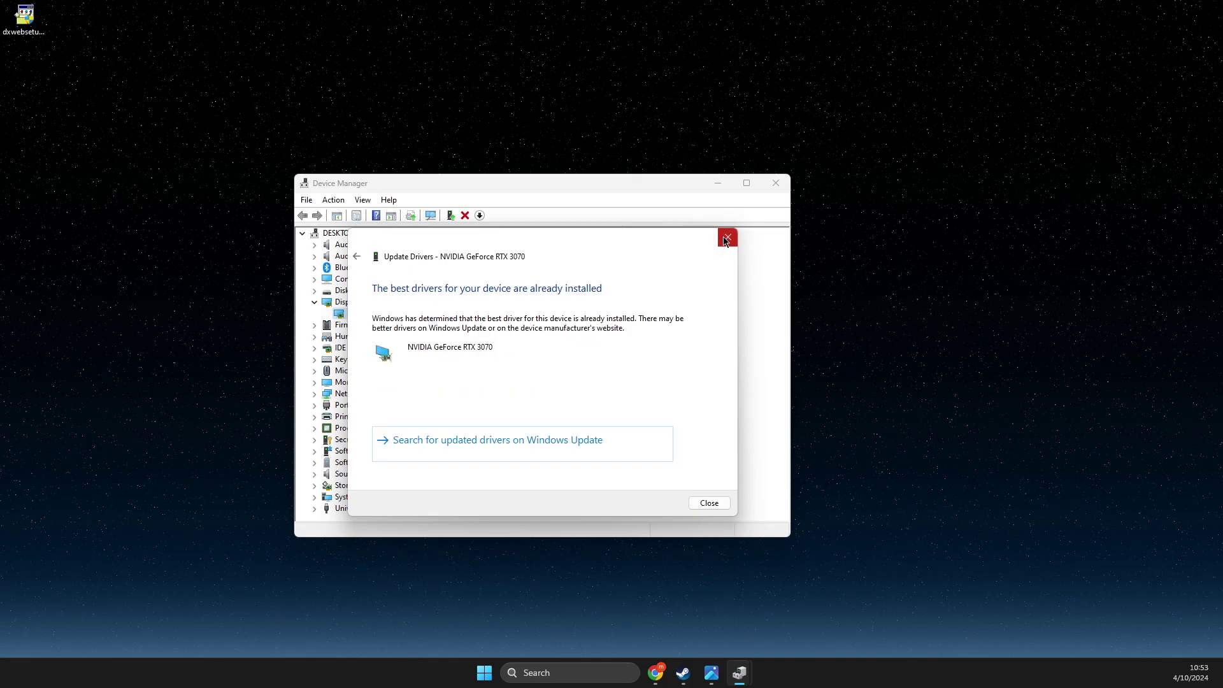
click(729, 237)
click(776, 185)
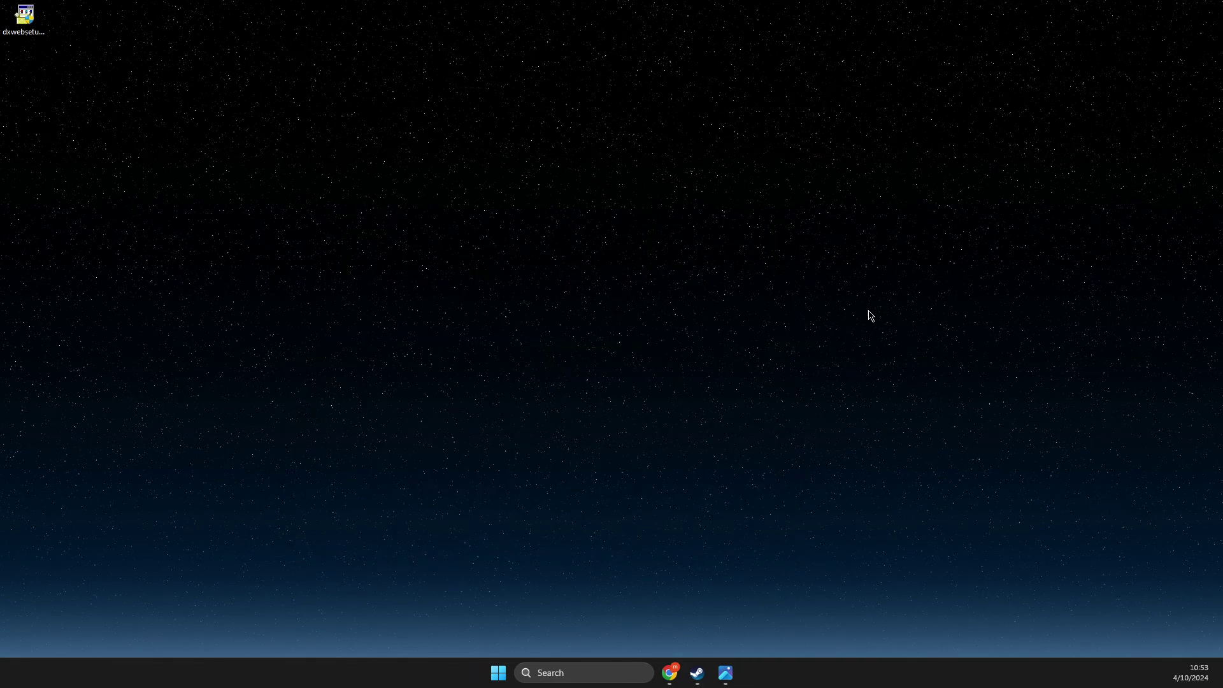